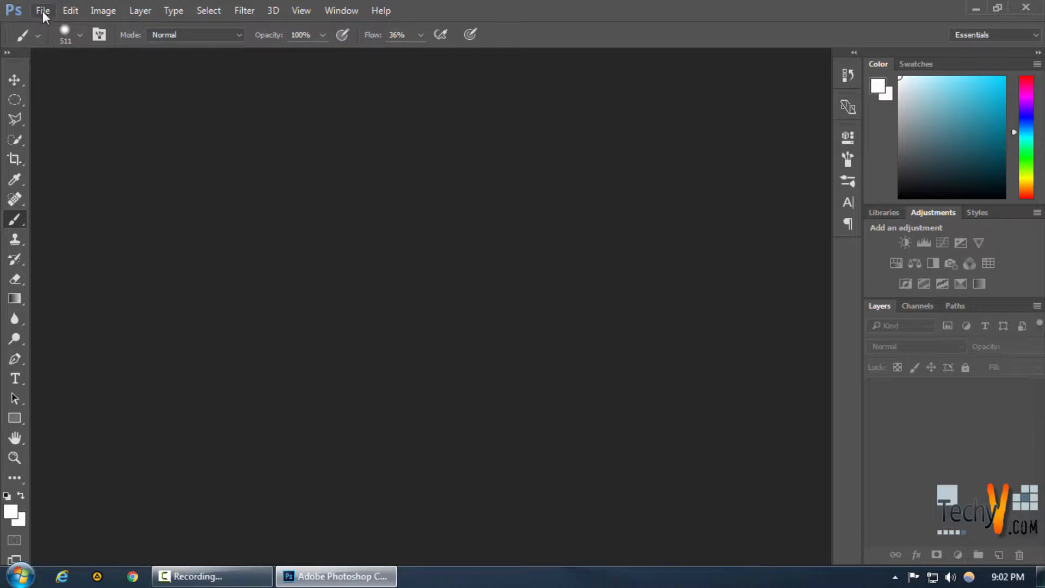
Open the image country-871445 from the img folder
left_click(44, 12)
left_click(61, 43)
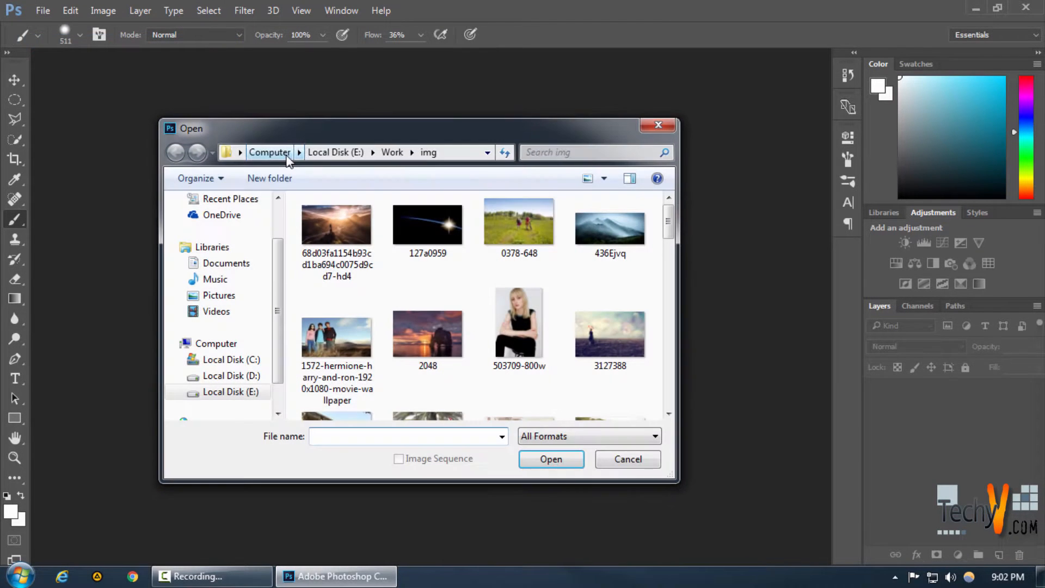
scroll(430, 287, "down", 10)
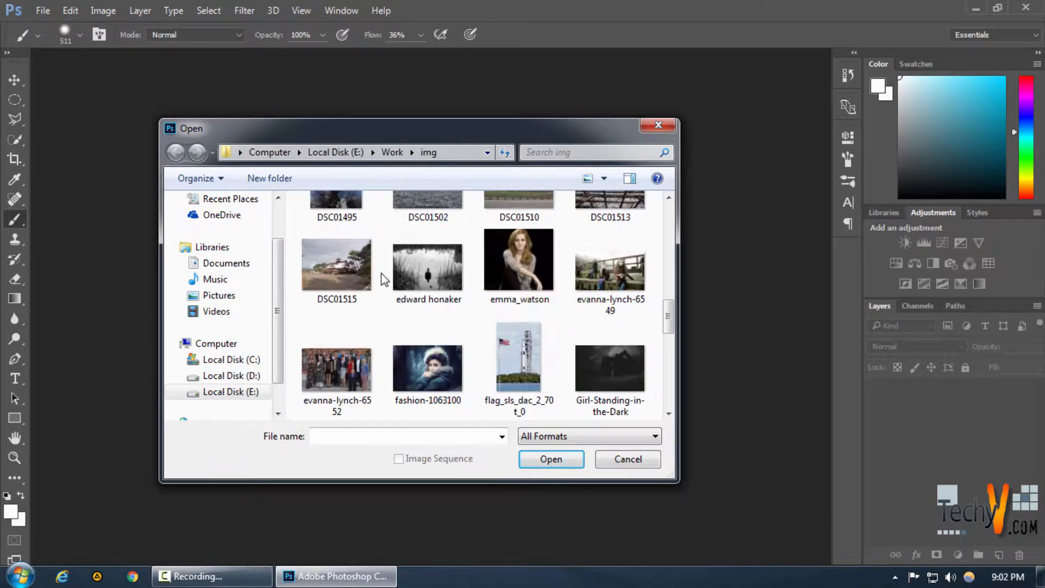
scroll(469, 327, "up", 8)
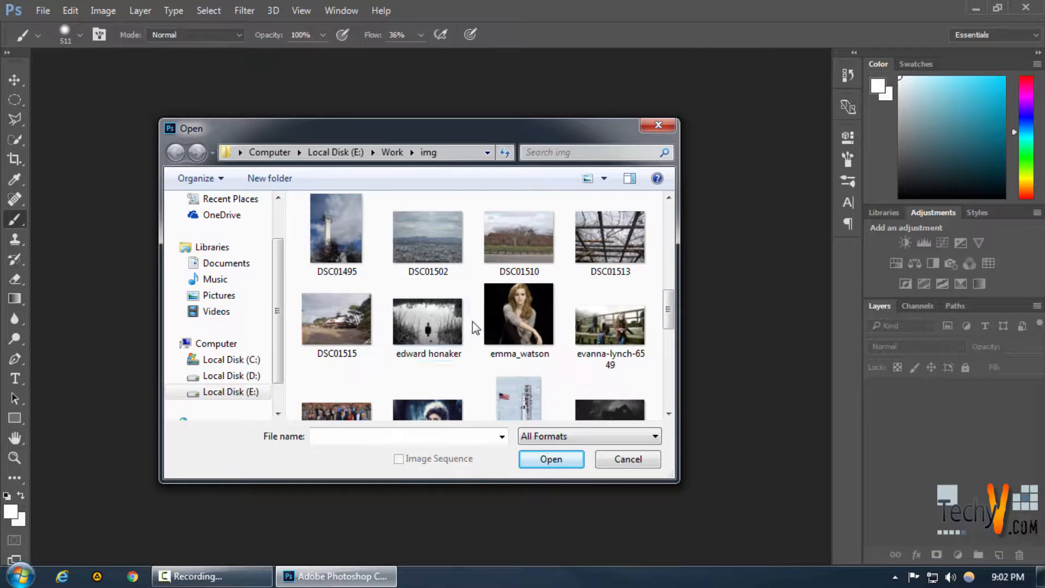
scroll(468, 321, "down", 5)
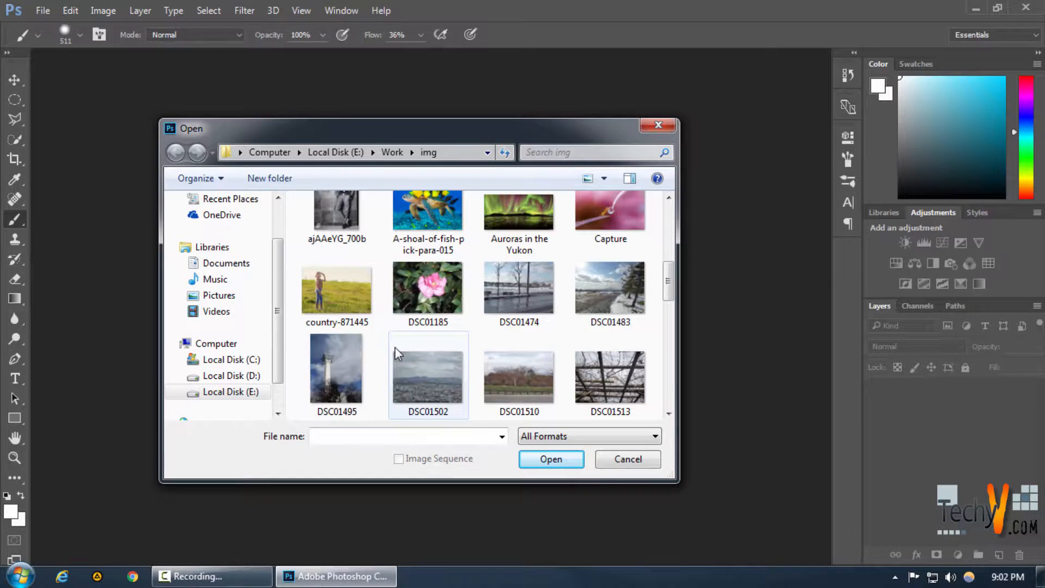
left_click(353, 292)
left_click(547, 459)
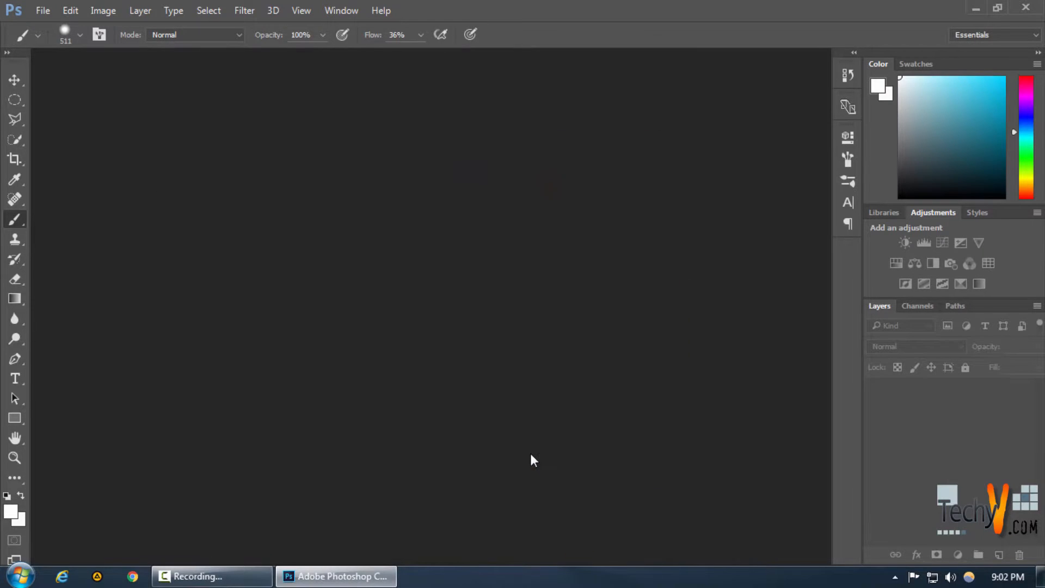
With the Gradient tool, load the Red, Green preset for editing and change its starting colour stop to white (#ffffff)
key("g")
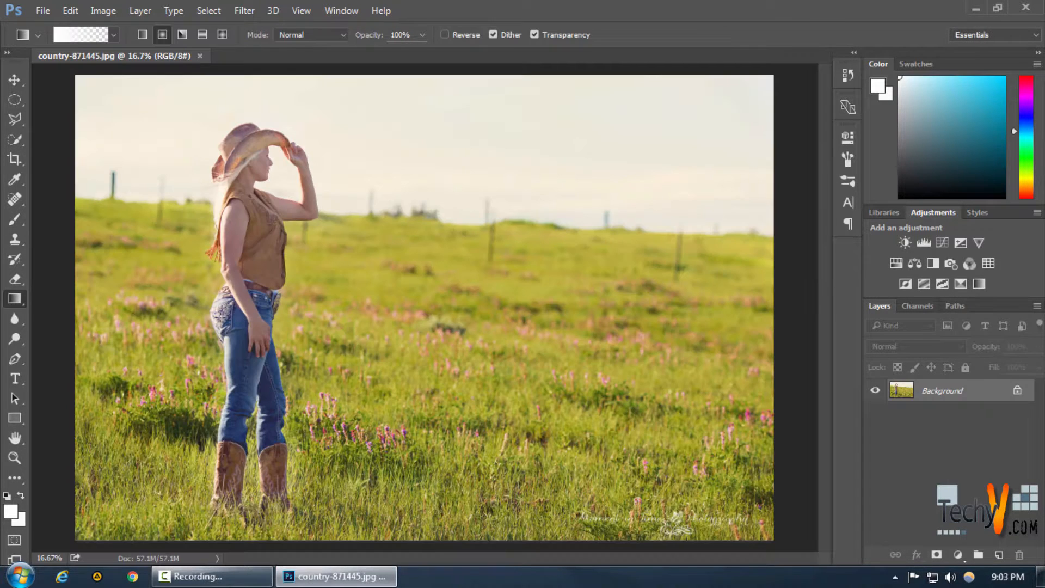
left_click(78, 34)
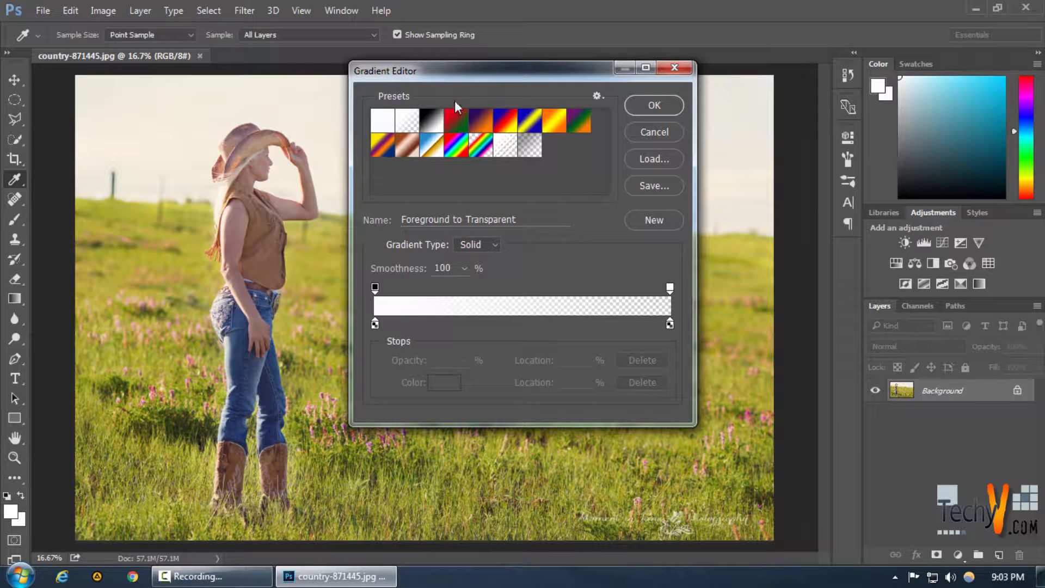
left_click(456, 122)
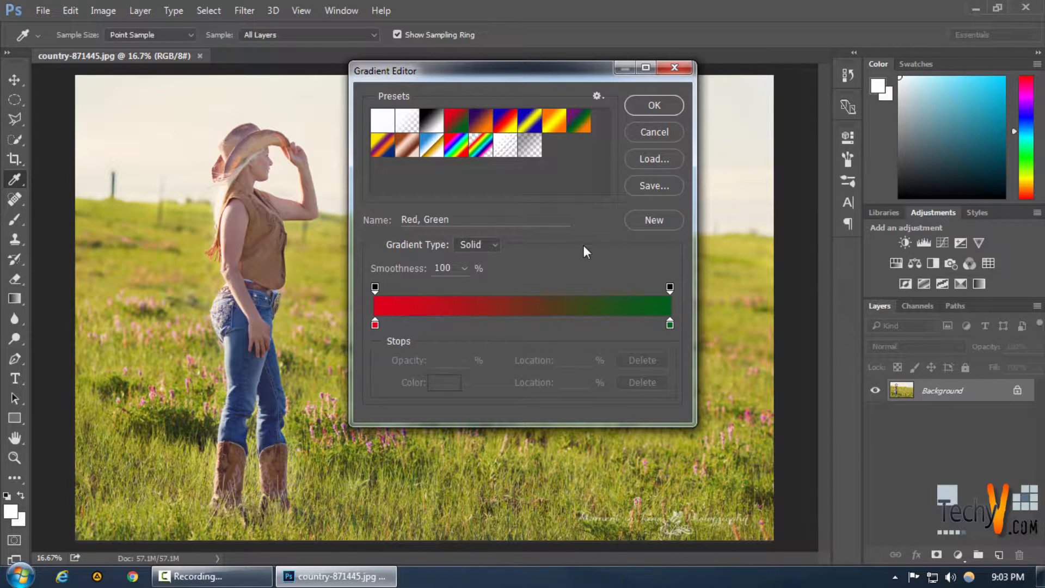
left_click(374, 324)
left_click(450, 385)
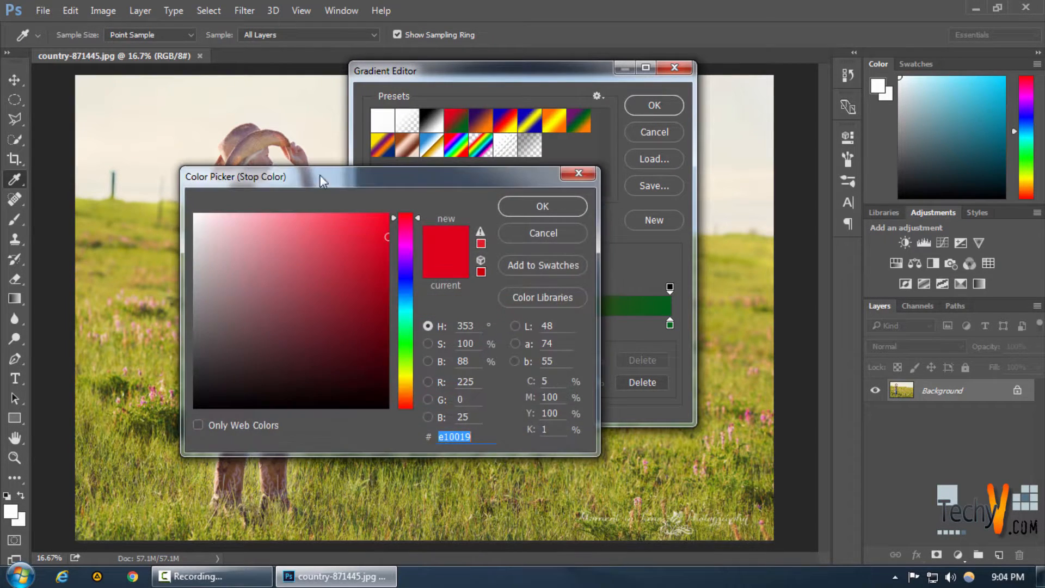
left_click_drag(205, 226, 194, 215)
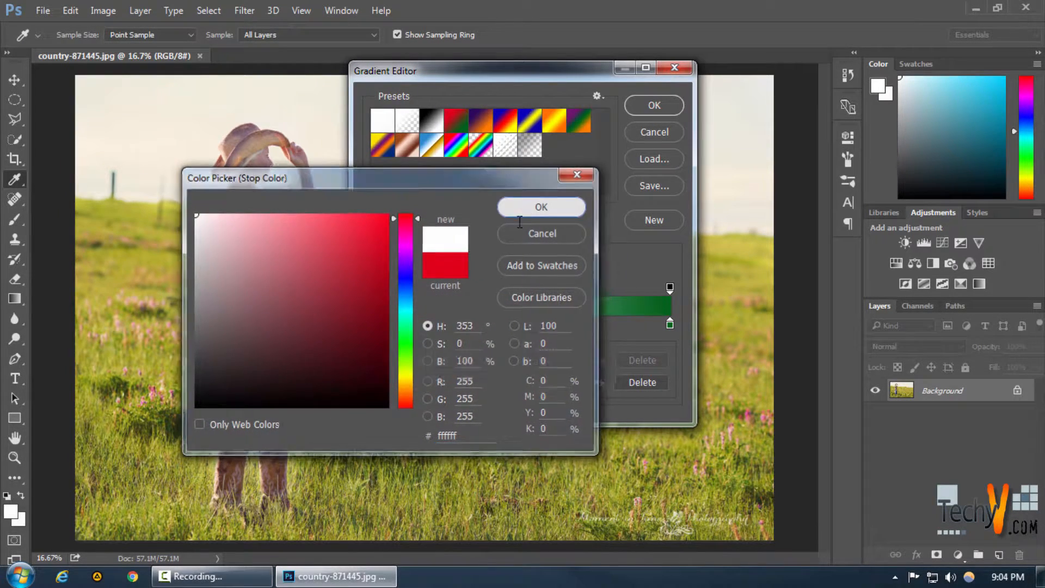
left_click(543, 207)
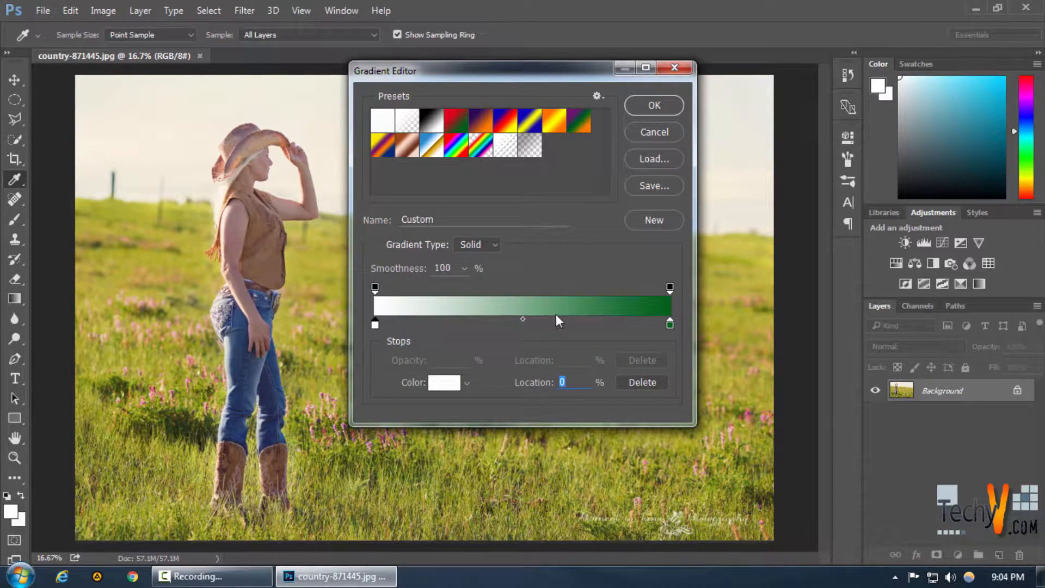
Set the gradient's end colour stop to pure red (#ff0000)
left_click(671, 325)
left_click(450, 383)
left_click_drag(403, 403, 408, 415)
left_click_drag(385, 220, 401, 210)
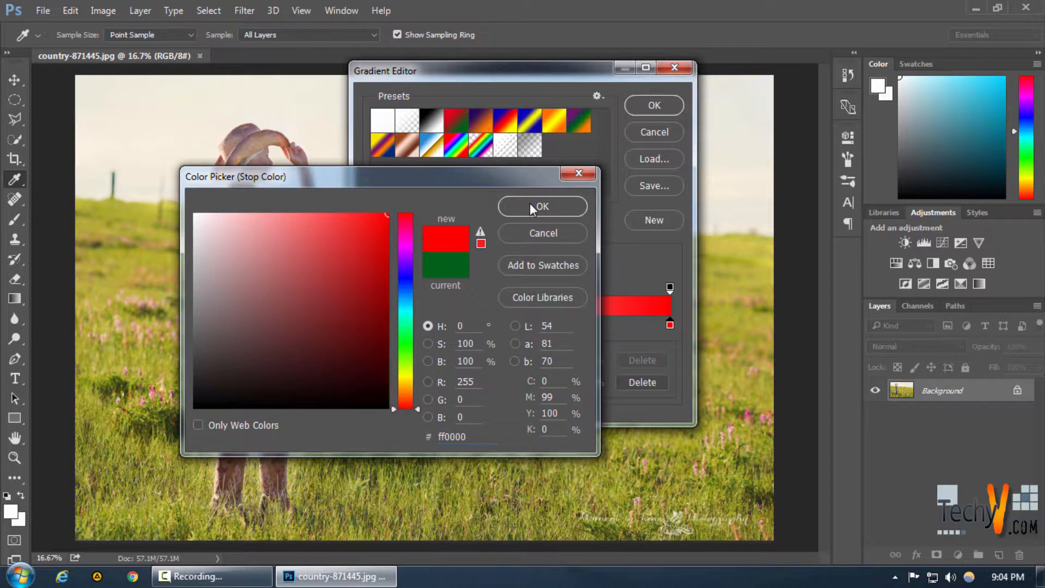
left_click(531, 204)
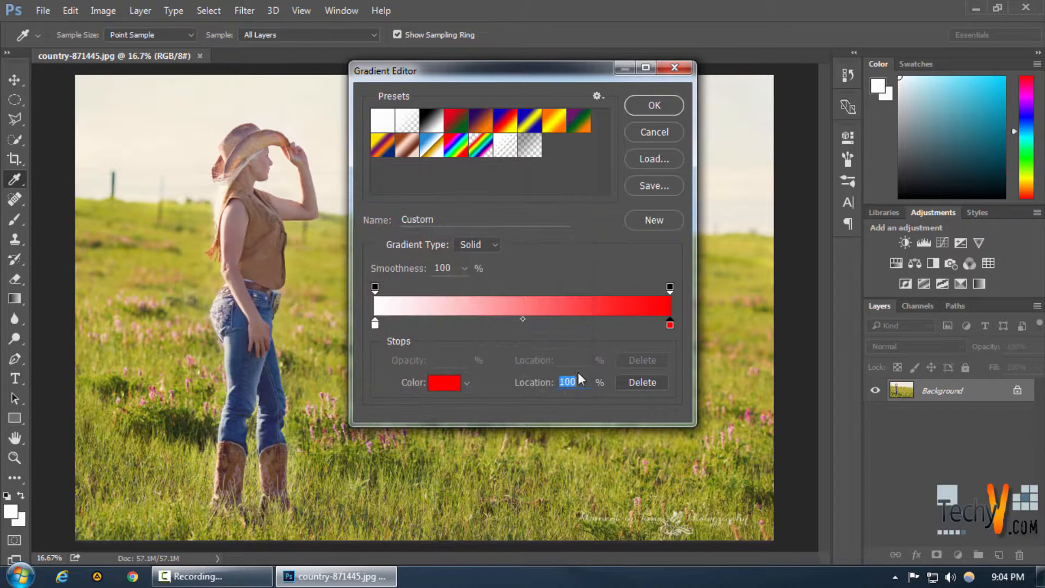
Add an orange (#ff6600) colour stop at 50% of the gradient, store the gradient as a new preset and apply it
left_click(523, 326)
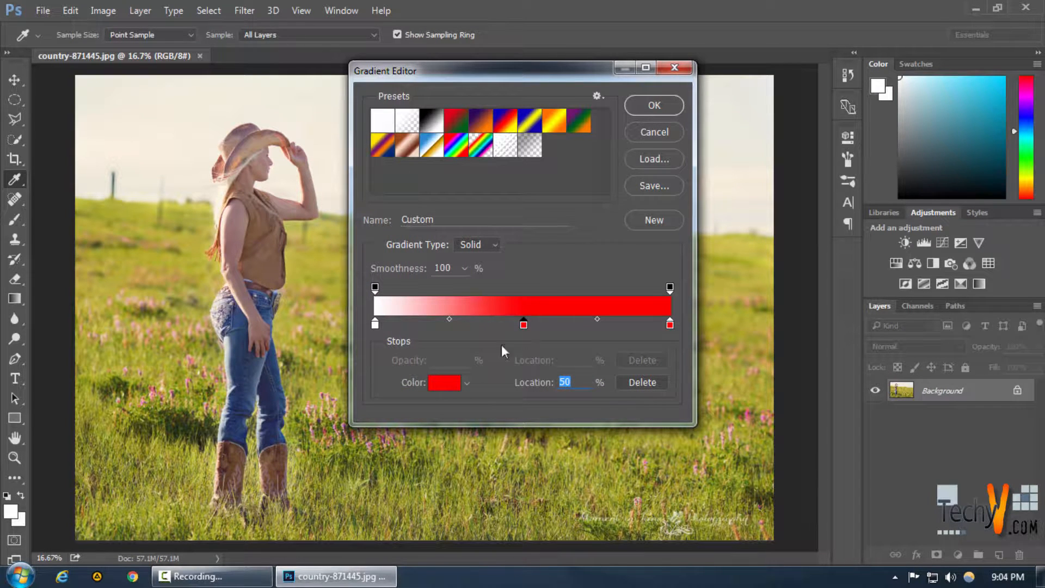
left_click(447, 384)
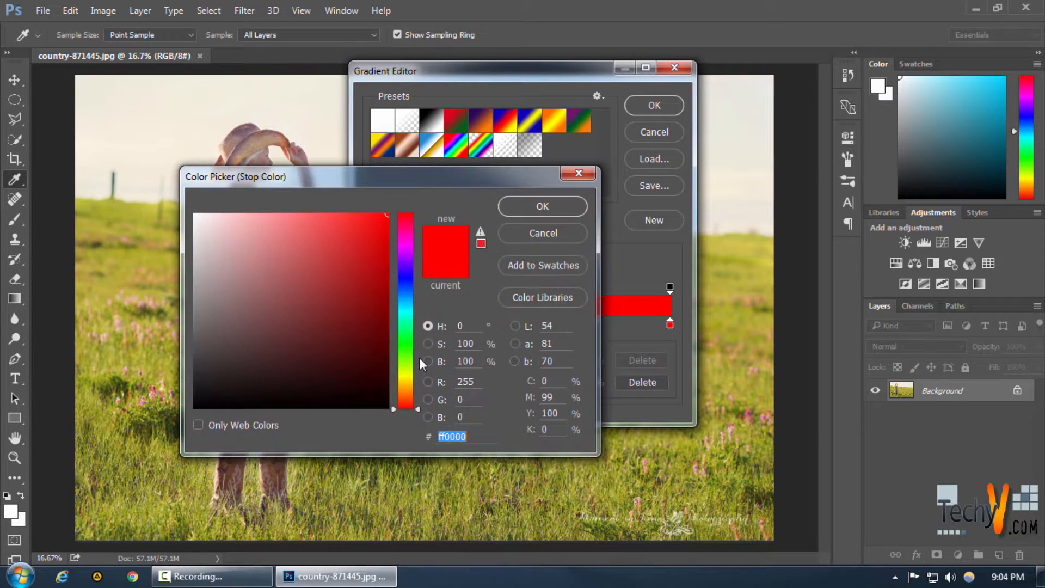
left_click(409, 393)
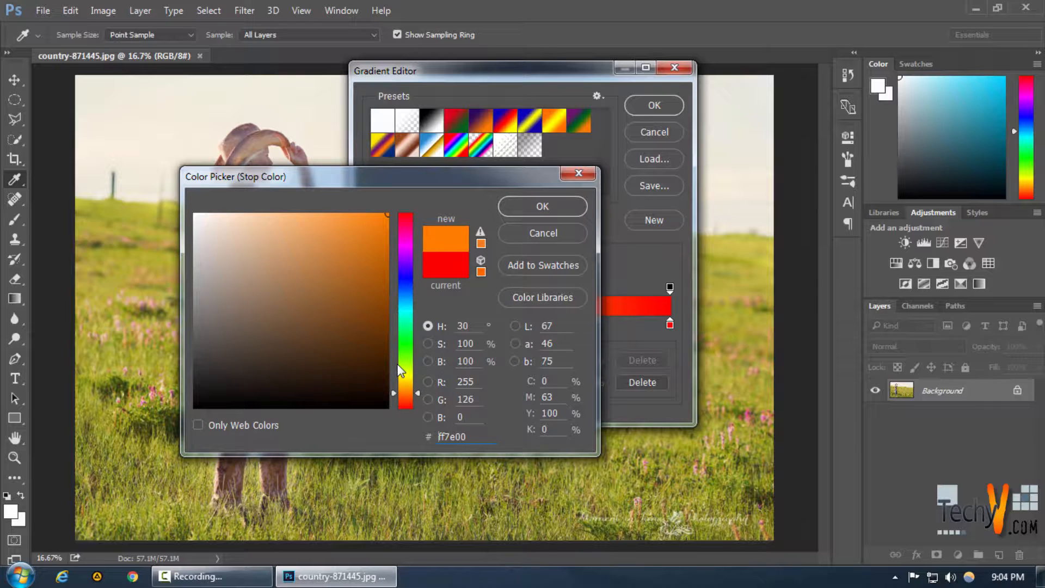
left_click(410, 396)
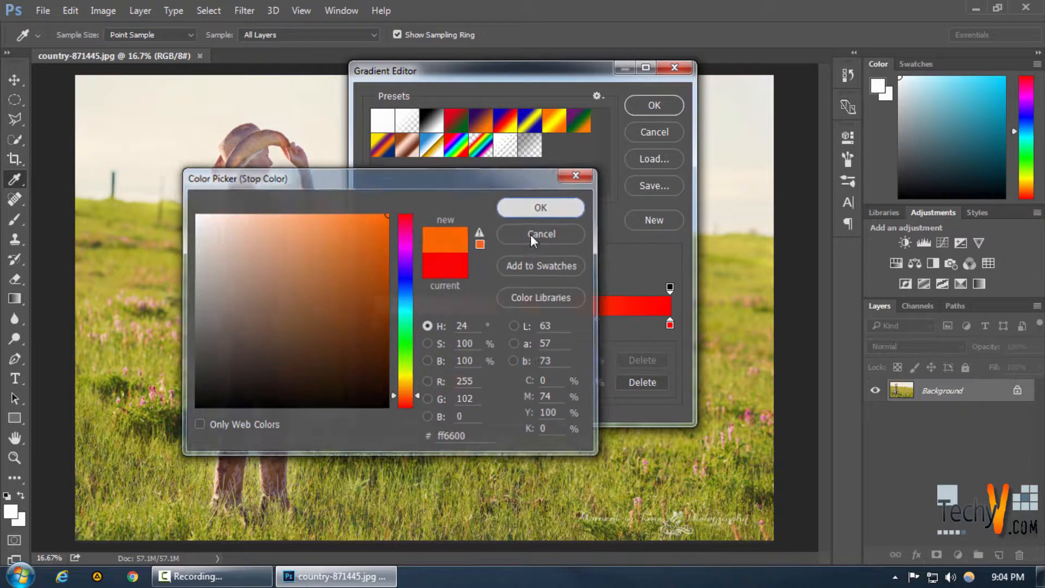
left_click(534, 208)
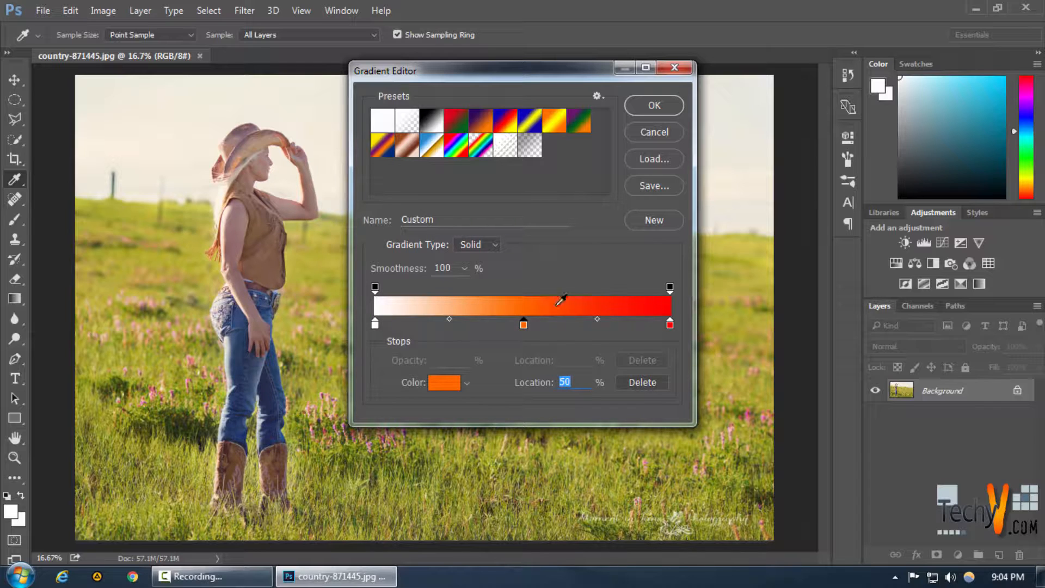
left_click(652, 220)
left_click(648, 105)
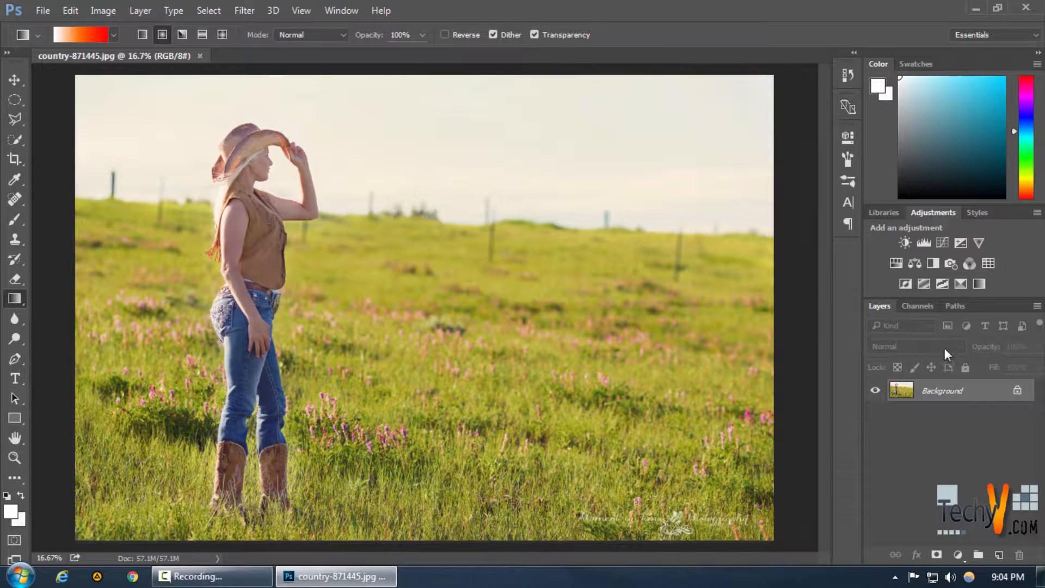
Create a new layer and try the white-orange-red gradient across it in both radial and linear styles
left_click(999, 555)
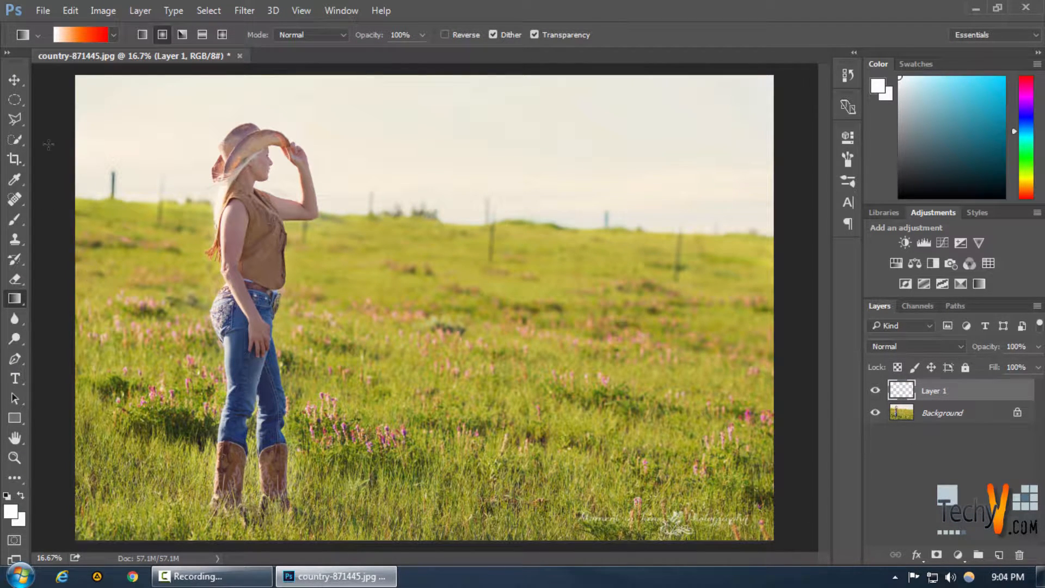
left_click_drag(97, 281, 648, 277)
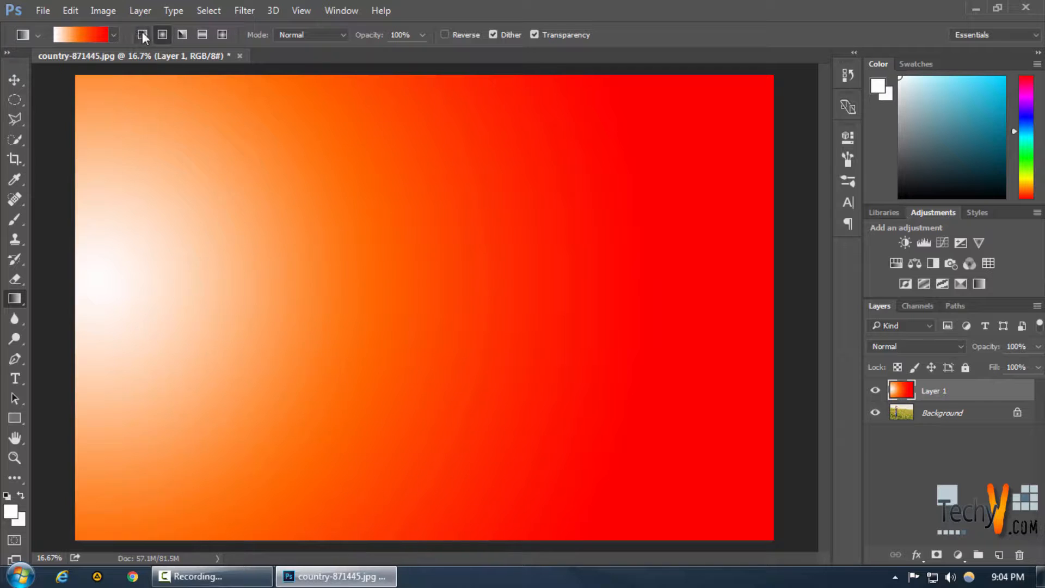
left_click_drag(132, 243, 573, 249)
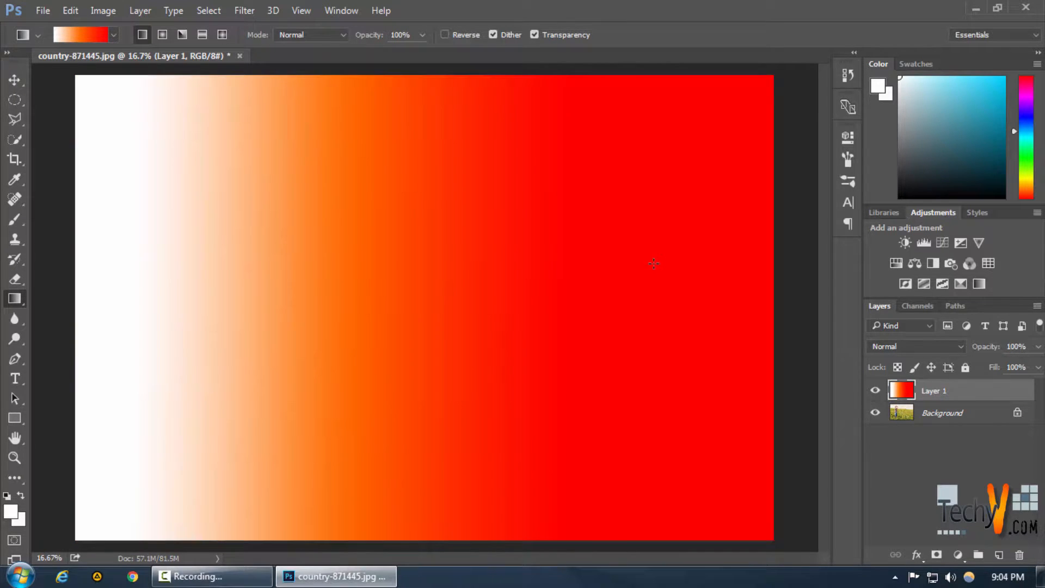
left_click_drag(158, 279, 635, 271)
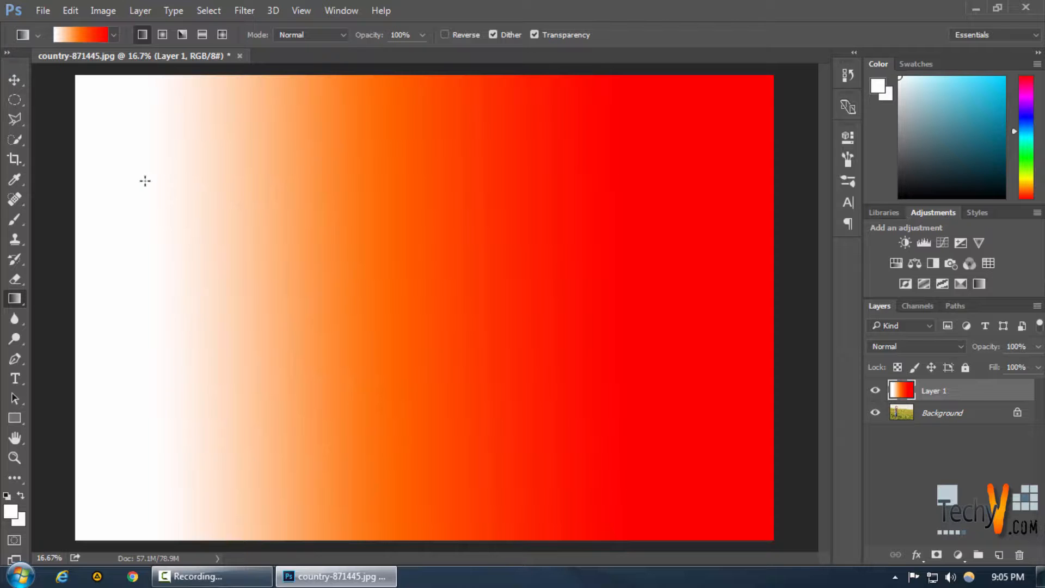
Switch to the radial style and draw a small glow in the upper-left sky area on the gradient layer, checking its placement against the photo
left_click(163, 35)
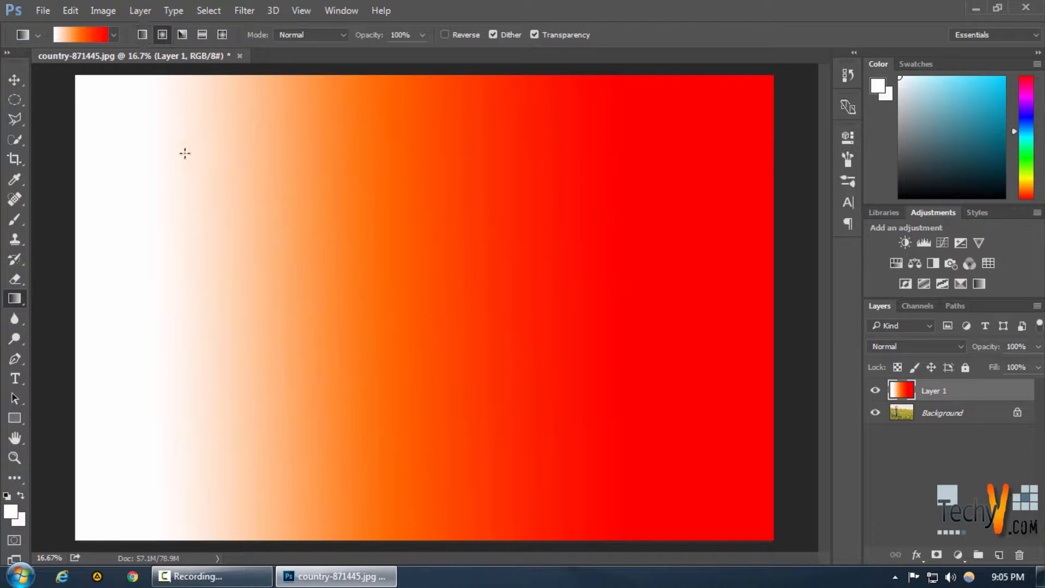
left_click(875, 390)
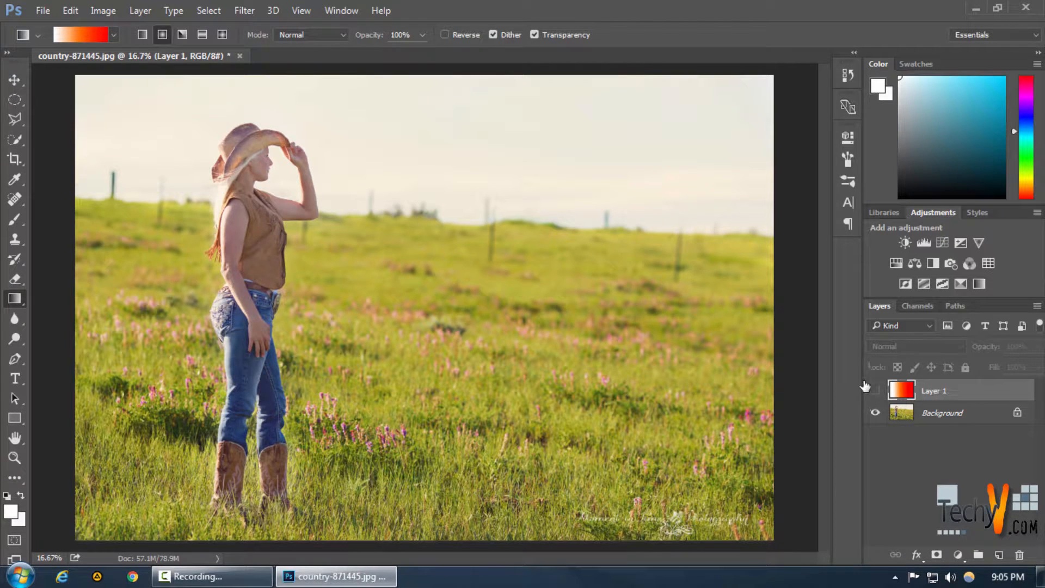
left_click(875, 390)
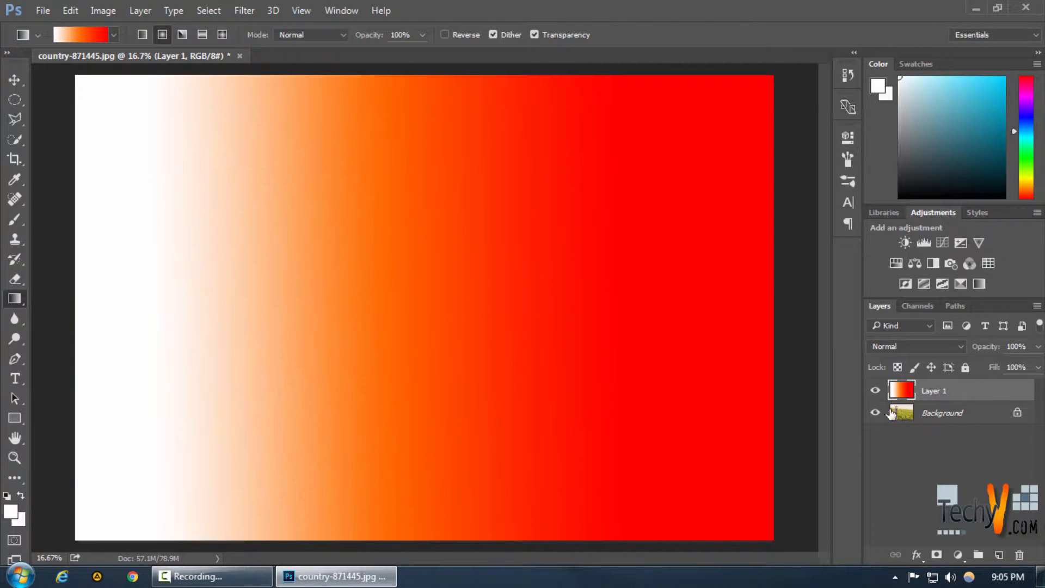
left_click(875, 390)
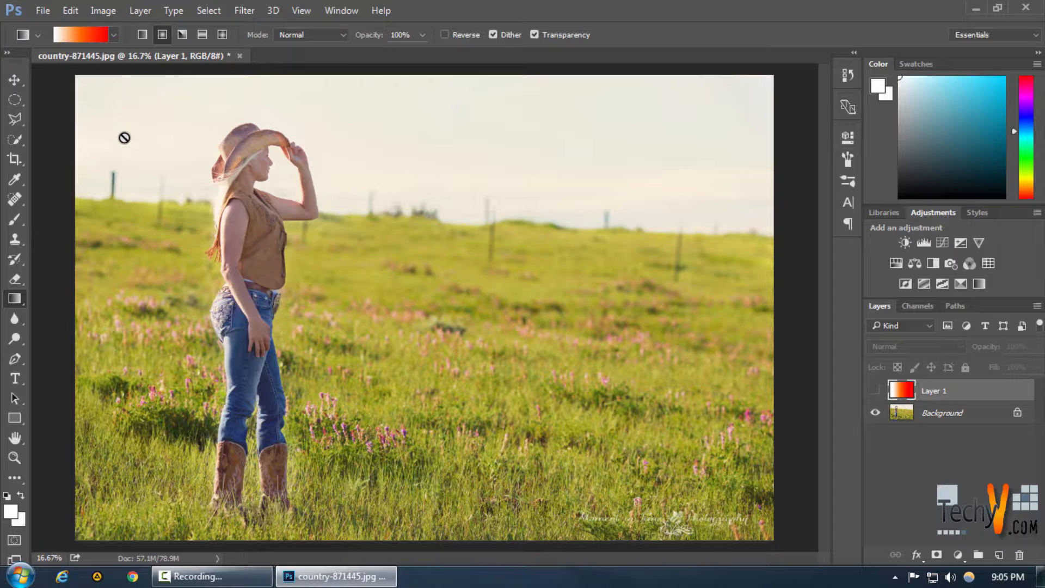
left_click(875, 390)
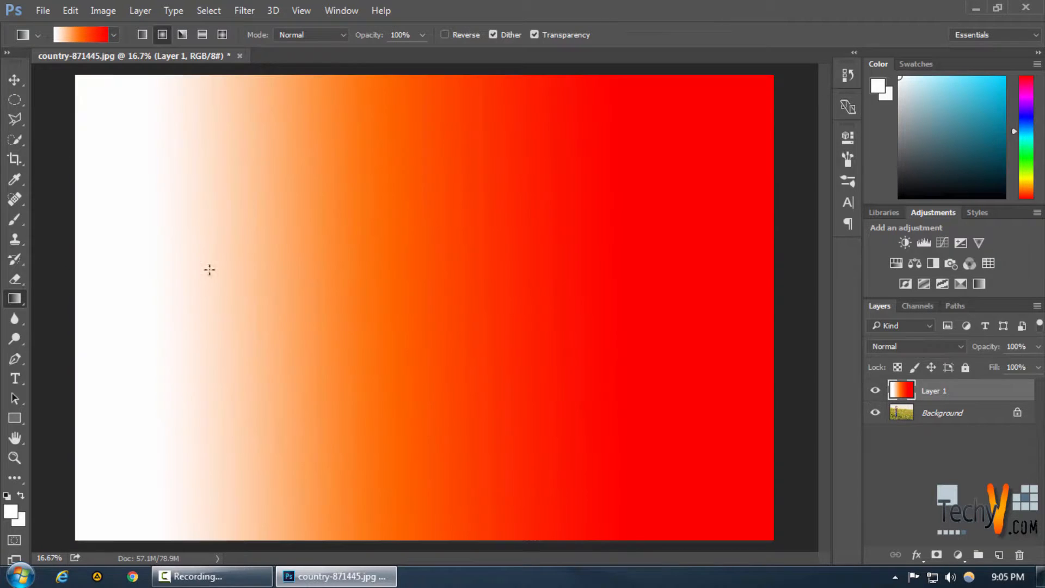
left_click_drag(116, 138, 165, 170)
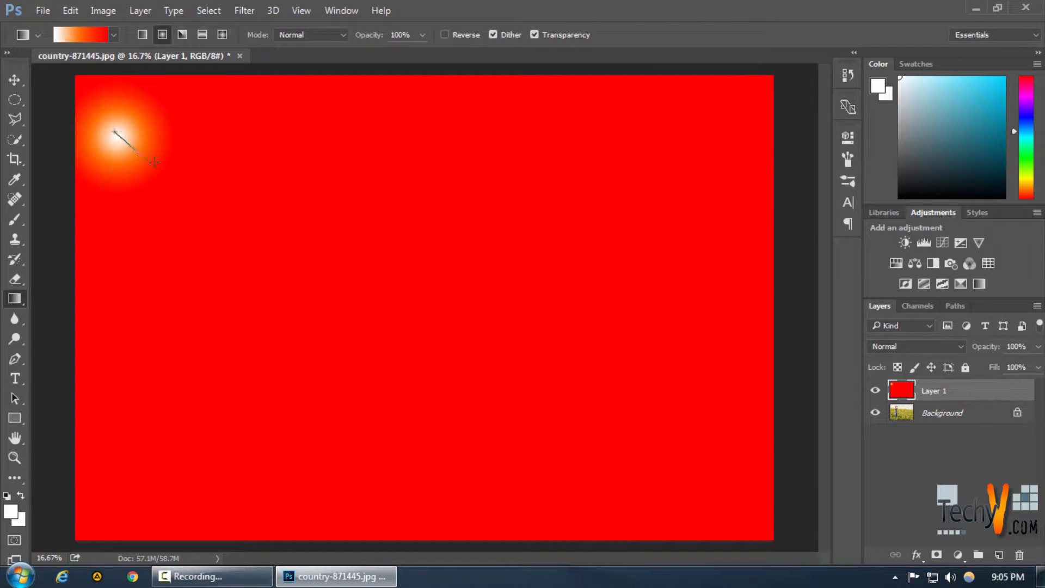
left_click_drag(164, 162, 247, 223)
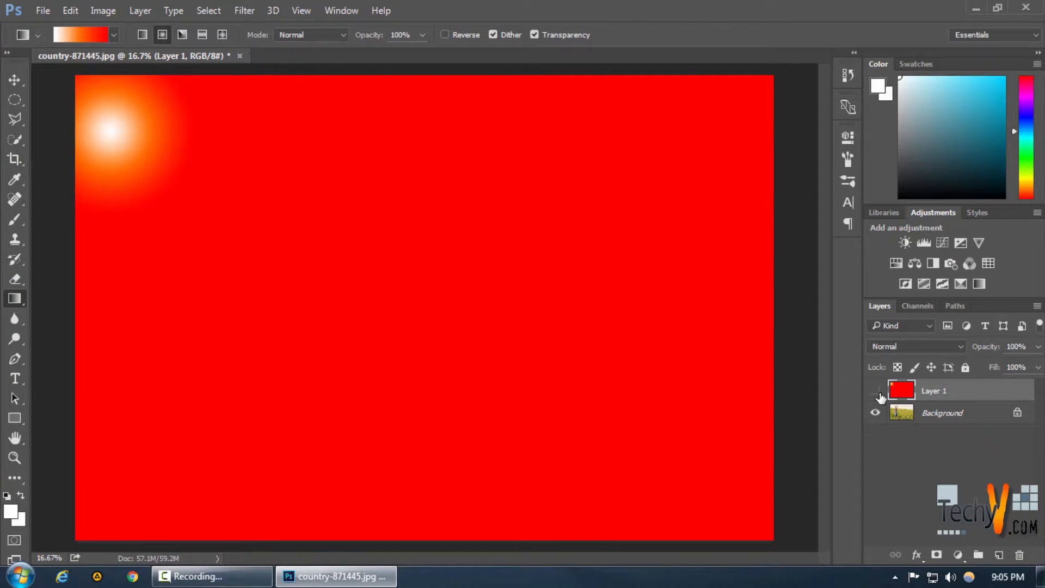
Redraw the small radial glow slightly lower in the upper-left sky area, toggling the gradient layer's visibility to compare it with the photo
left_click(877, 392)
left_click(876, 392)
left_click(876, 392)
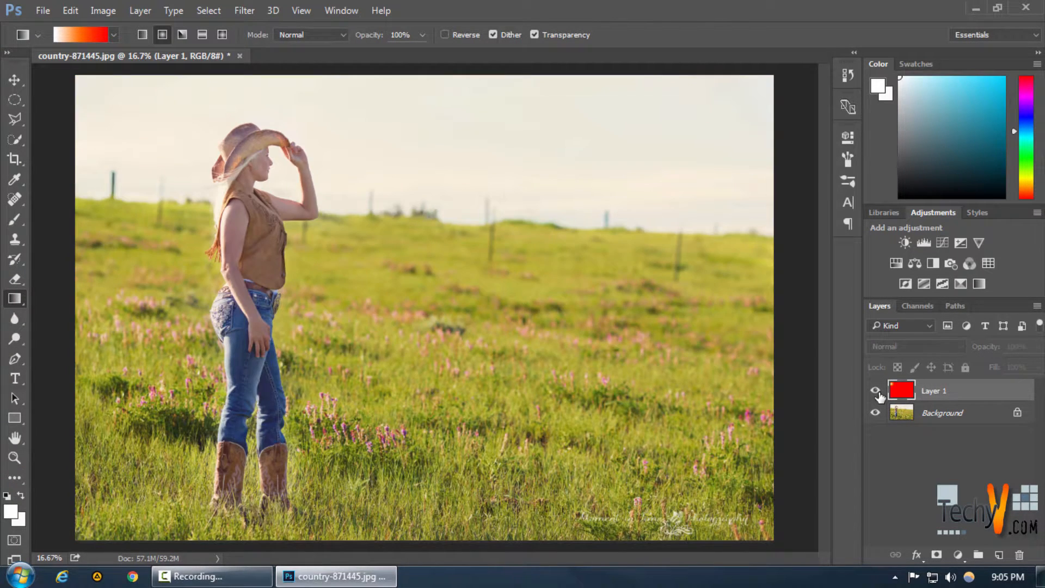
left_click(876, 392)
left_click(876, 391)
left_click(877, 392)
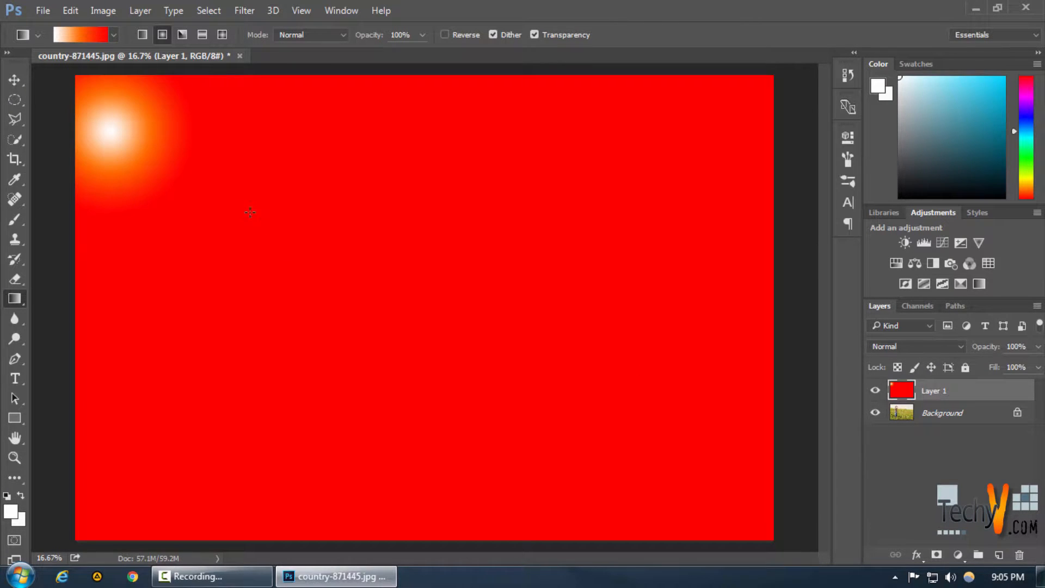
left_click_drag(109, 149, 181, 200)
left_click_drag(109, 146, 182, 200)
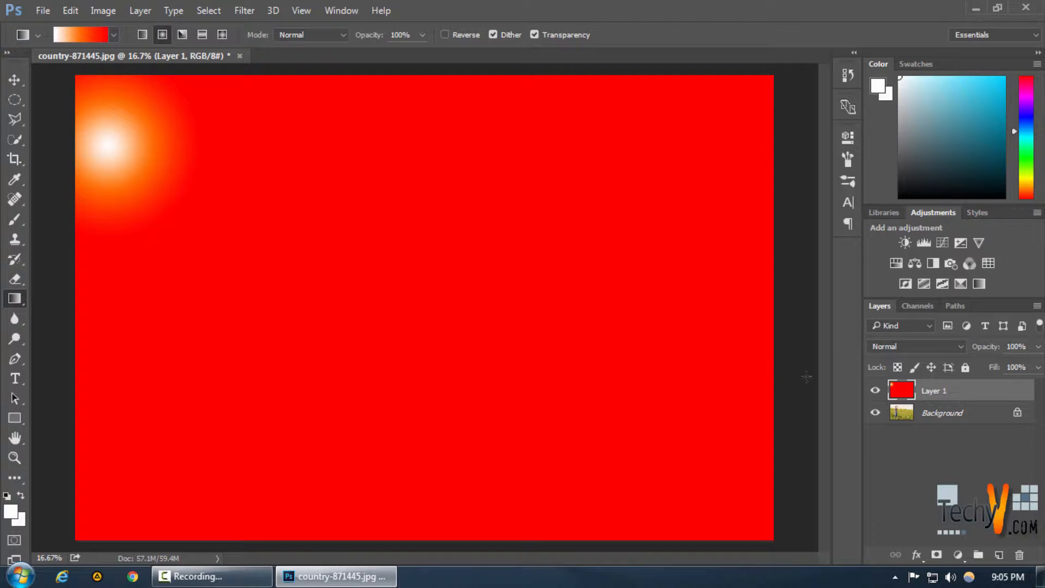
left_click(876, 390)
left_click(875, 390)
left_click_drag(113, 146, 133, 160)
left_click_drag(194, 191, 194, 191)
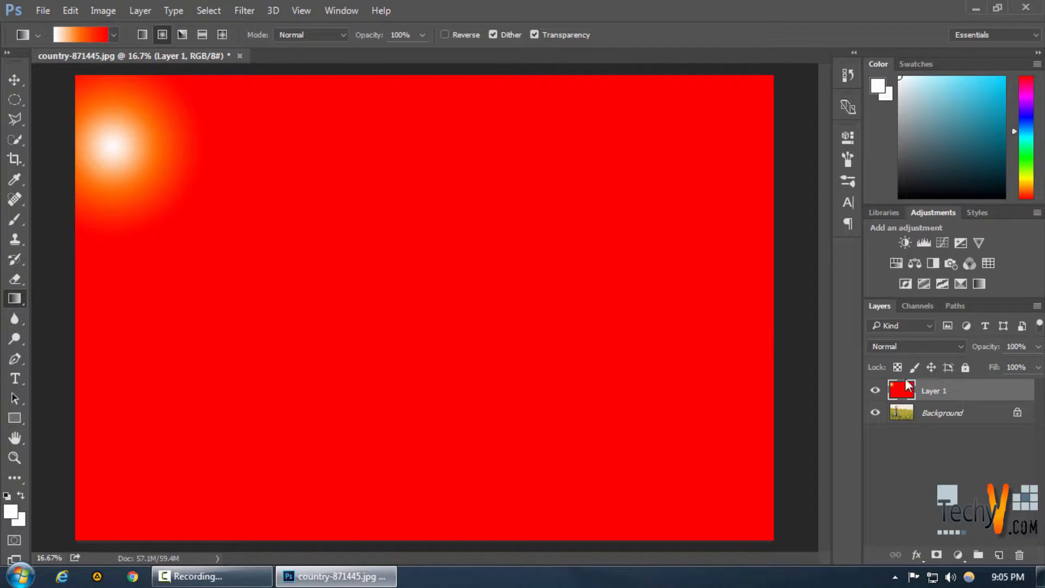
Make an elliptical selection around the radial glow on Layer 1 and convert it into a layer mask
left_click(15, 100)
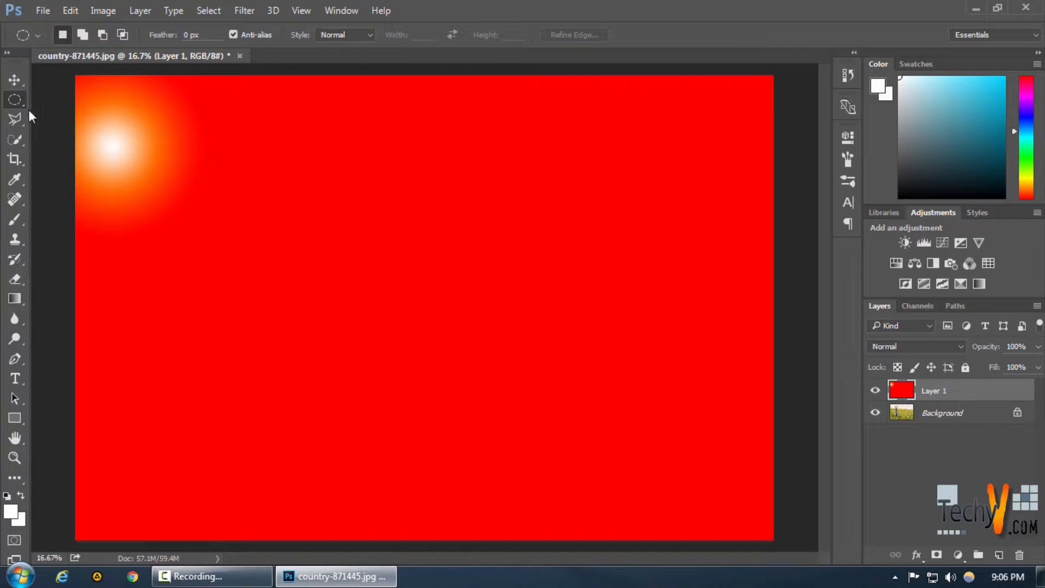
right_click(19, 98)
left_click(36, 116)
left_click_drag(86, 102, 233, 304)
left_click_drag(172, 178, 129, 143)
left_click(936, 555)
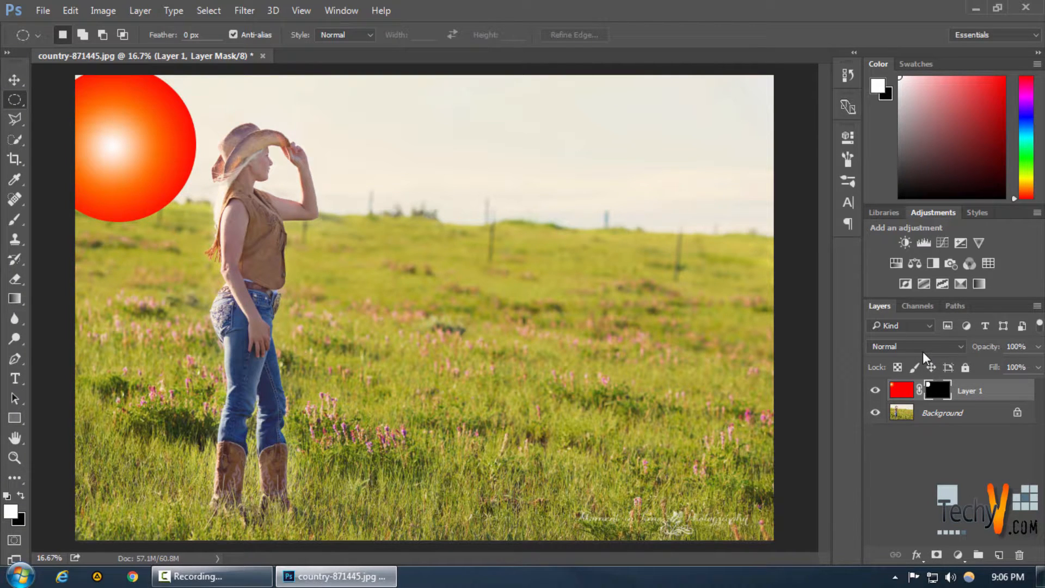
Set the masked gradient layer's blend mode to Screen so the glow blends into the photo
left_click(902, 347)
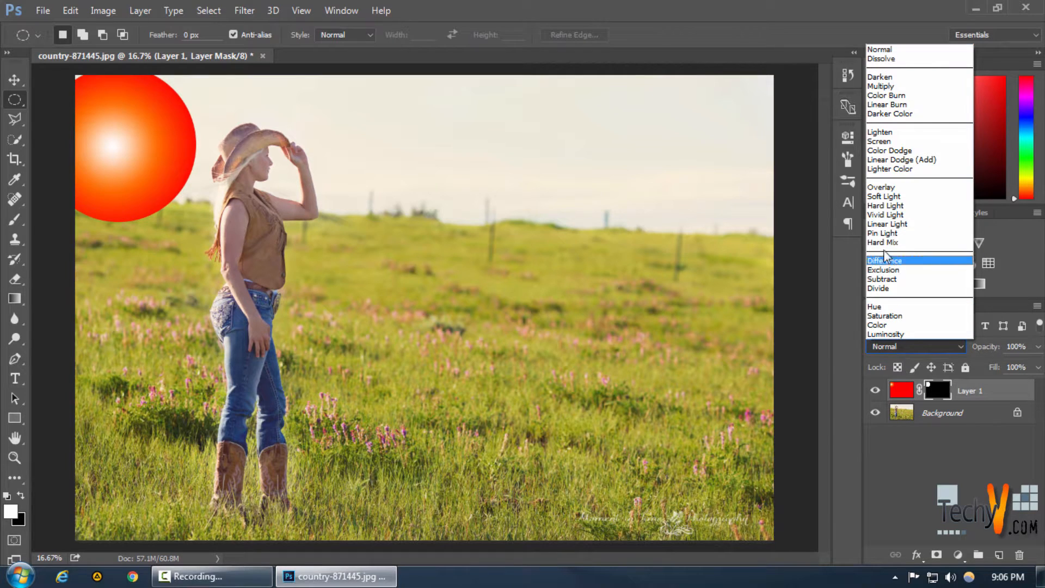
left_click(886, 142)
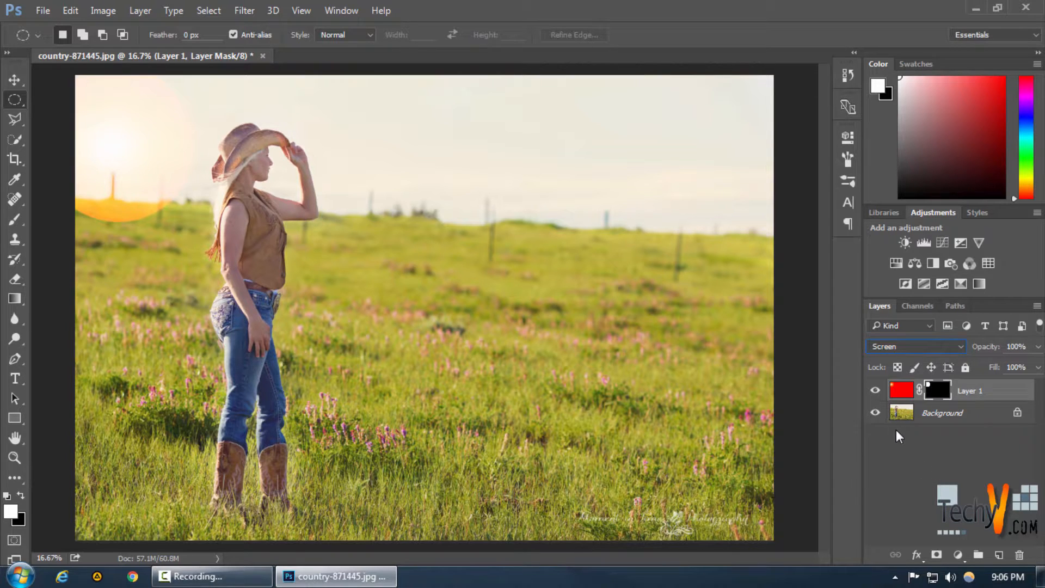
left_click(874, 390)
Soften the circular edge of the glow by applying a Gaussian Blur to the layer mask
left_click(244, 11)
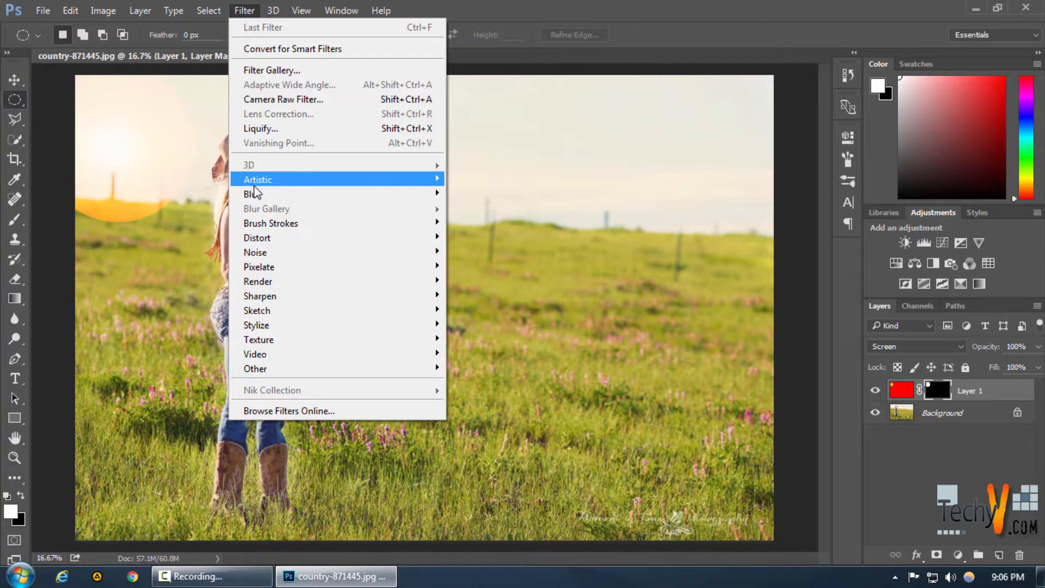
mouse_move(283, 194)
left_click(499, 257)
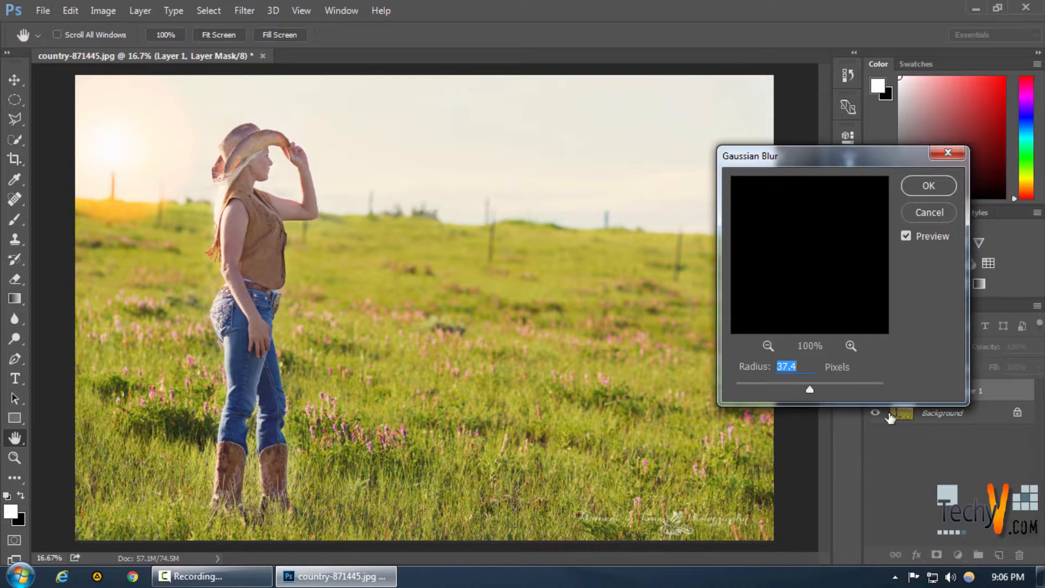
left_click_drag(811, 390, 821, 389)
left_click(821, 390)
left_click_drag(817, 390, 817, 390)
left_click(929, 187)
Move the blurred sun glow slightly down so it sits close to the horizon behind the woman
key("m")
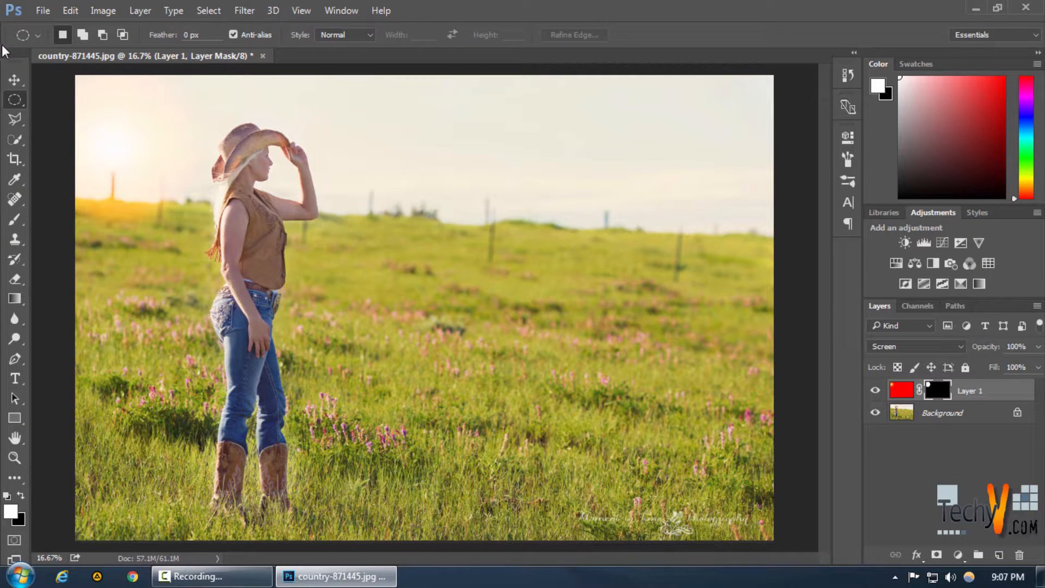
key("v")
left_click_drag(140, 205, 225, 245)
key("ctrl+z")
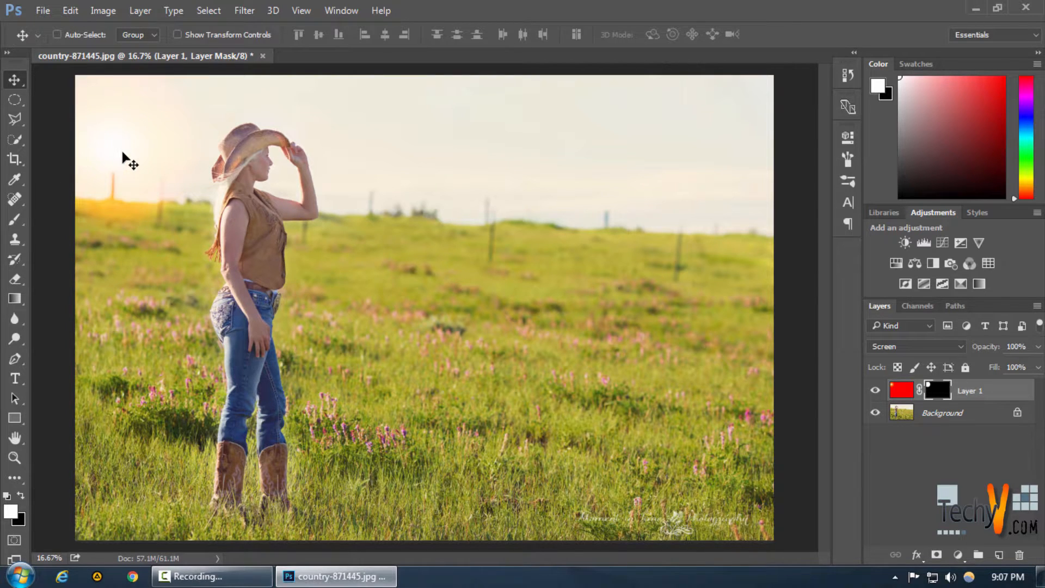
mouse_move(123, 159)
left_mouse_down()
mouse_move(121, 175)
mouse_move(131, 172)
left_mouse_up()
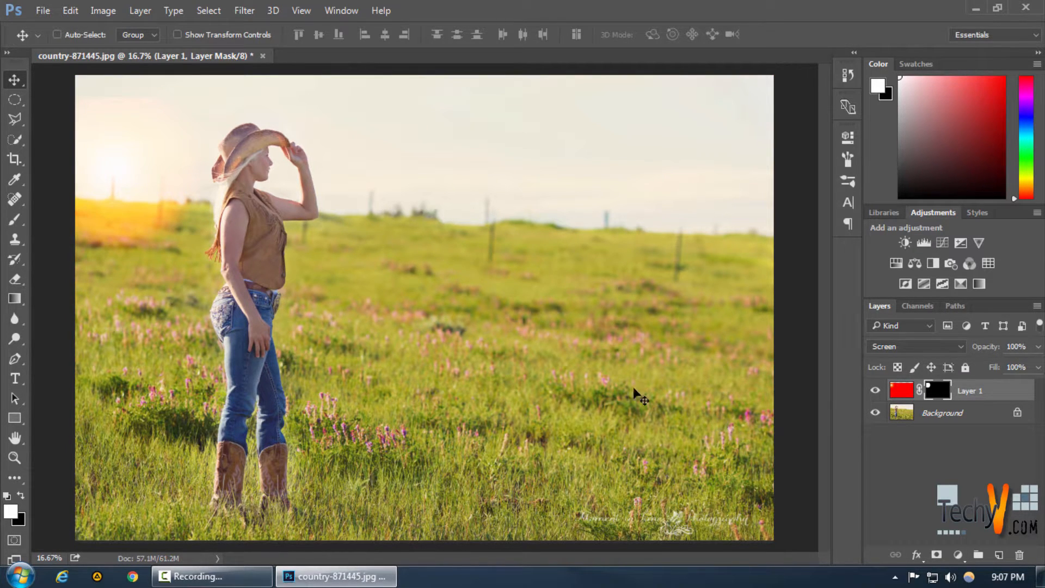
Add a Curves adjustment layer and raise the Red channel with a point at input 142, output 162
left_click(959, 559)
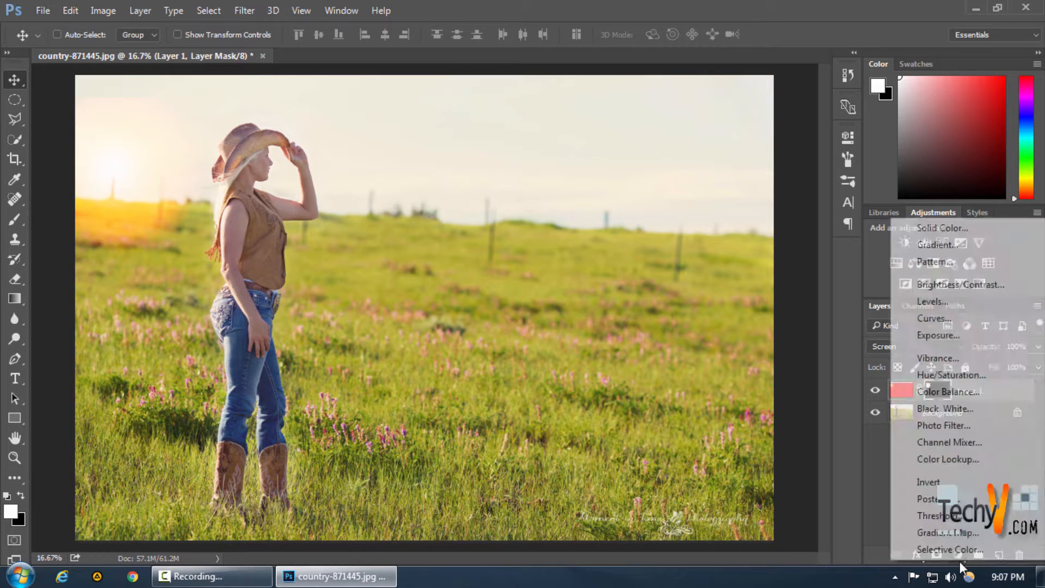
left_click(959, 559)
left_click(943, 327)
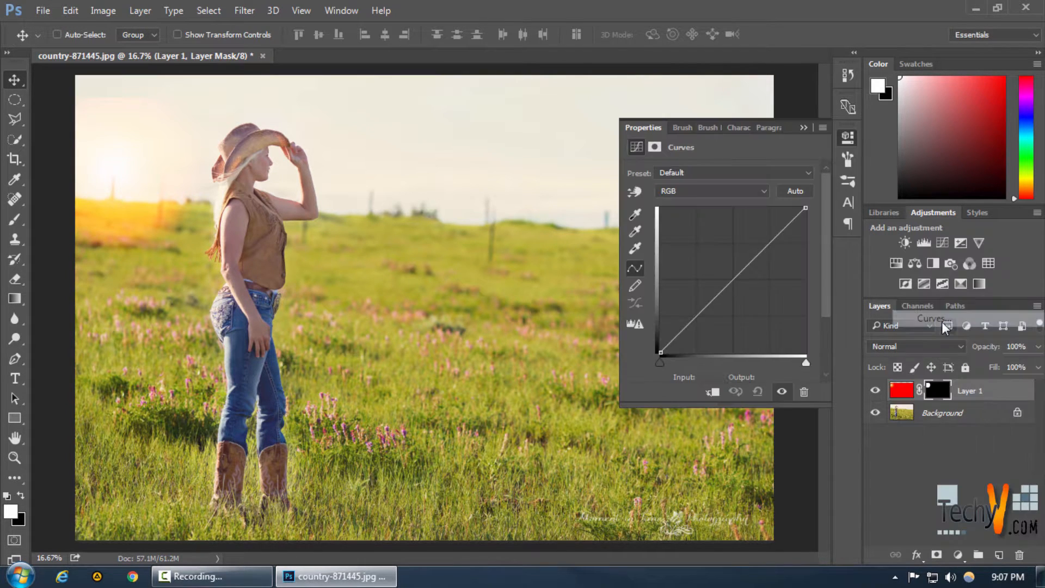
left_click(707, 191)
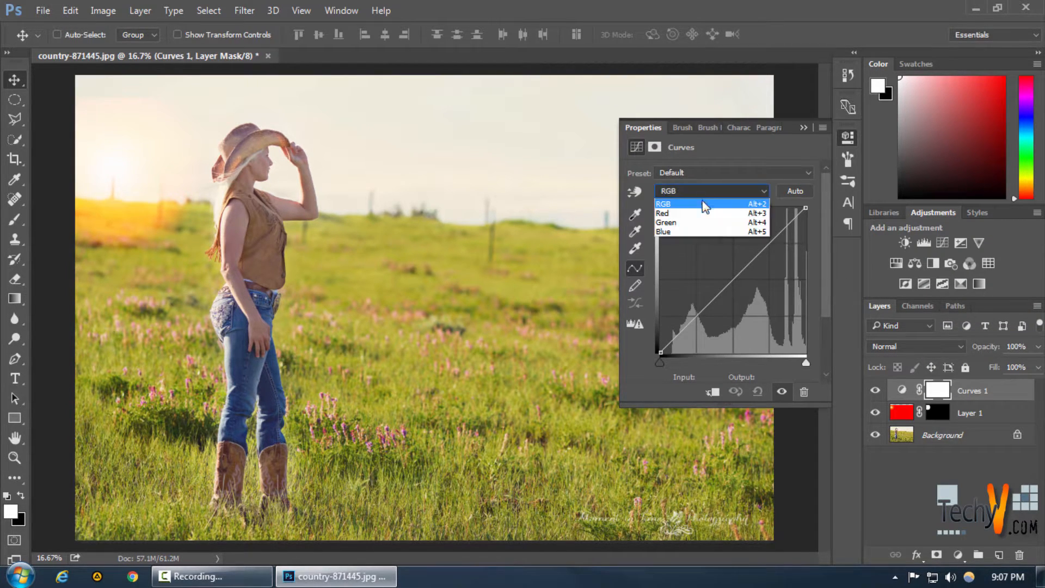
left_click(702, 213)
left_click_drag(729, 284, 740, 261)
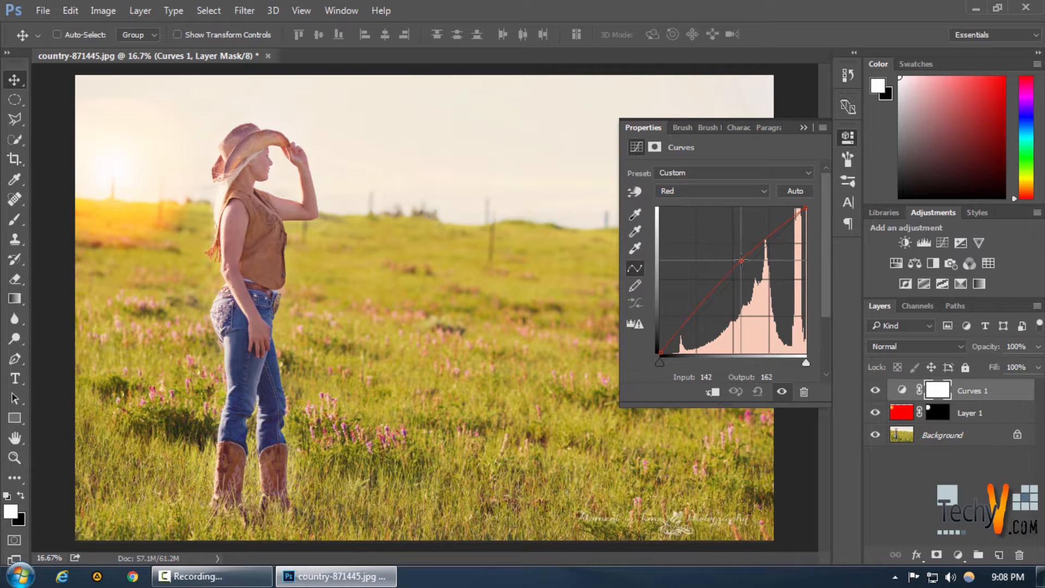
Raise the Green curve at input 128 to output 140 and lower the Blue curve at input 155 to output 112
left_click(714, 195)
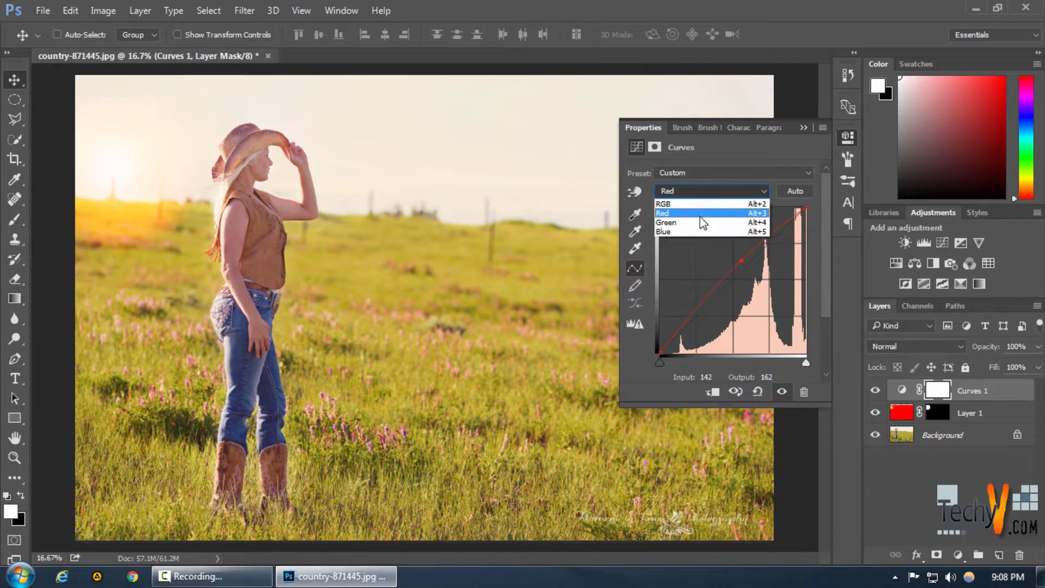
left_click(707, 218)
left_click_drag(731, 282, 734, 273)
left_click(707, 197)
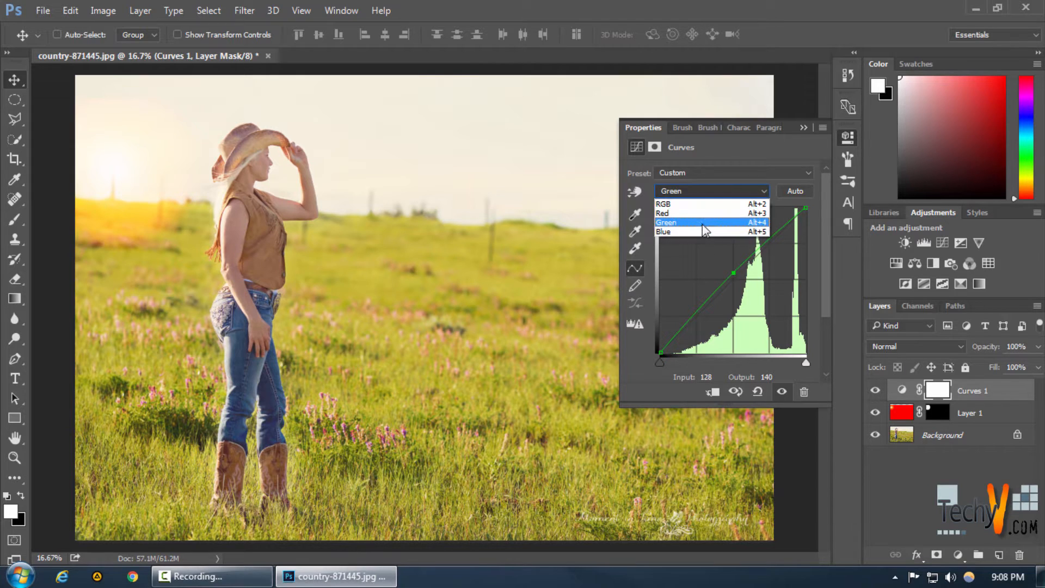
left_click(694, 232)
left_click_drag(733, 276, 749, 289)
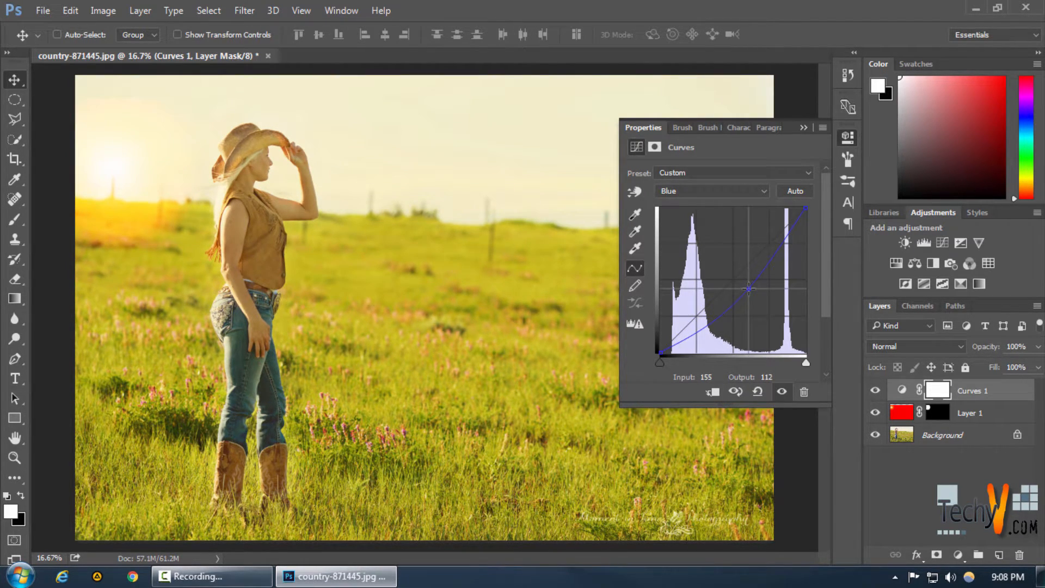
left_click(804, 127)
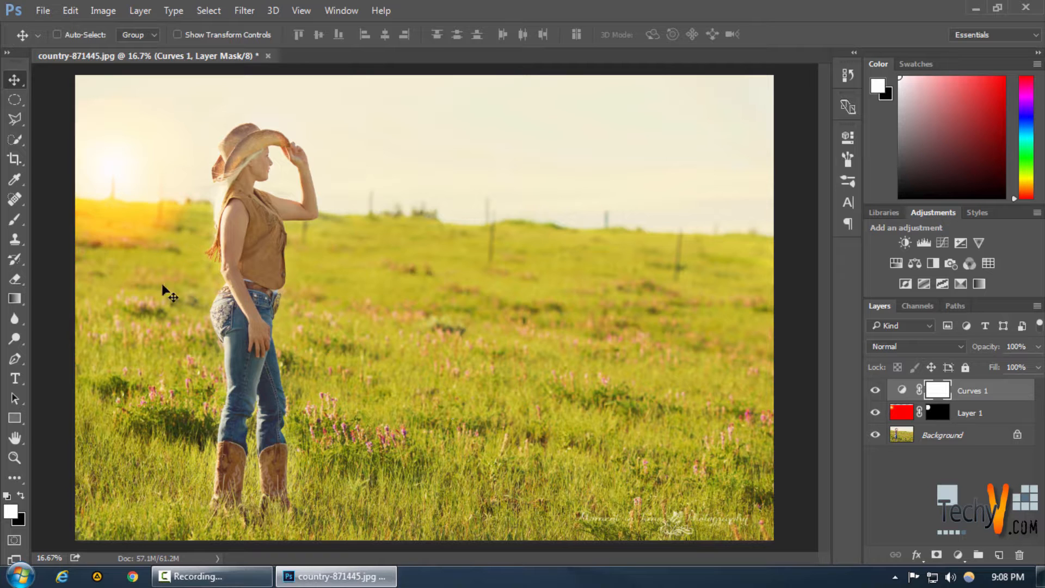
Compare the photo with and without the Curves adjustment by switching that layer's visibility
left_click(875, 393)
left_click(874, 392)
left_click(875, 392)
left_click(875, 392)
left_click(876, 391)
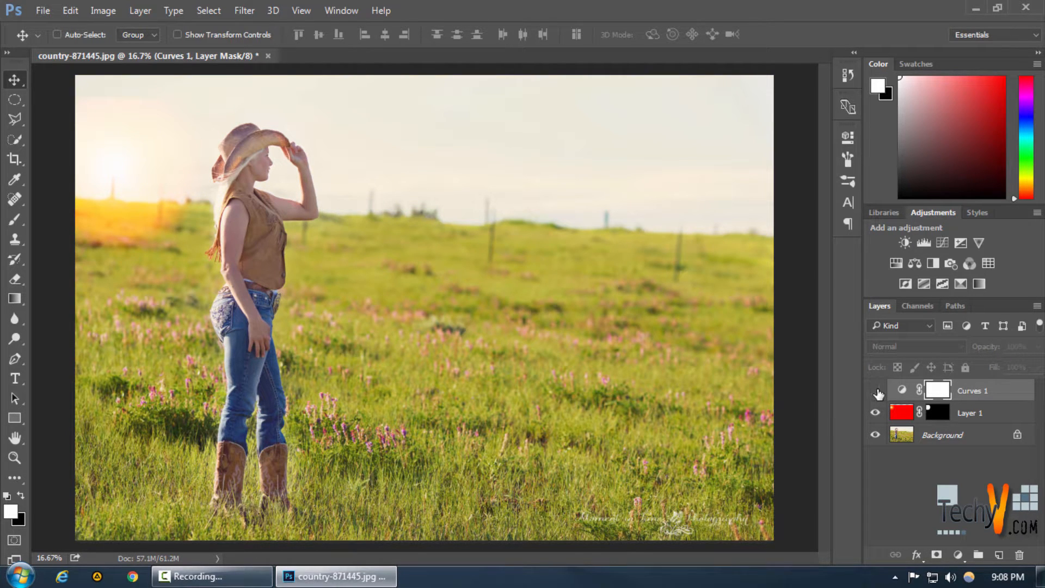
left_click(875, 392)
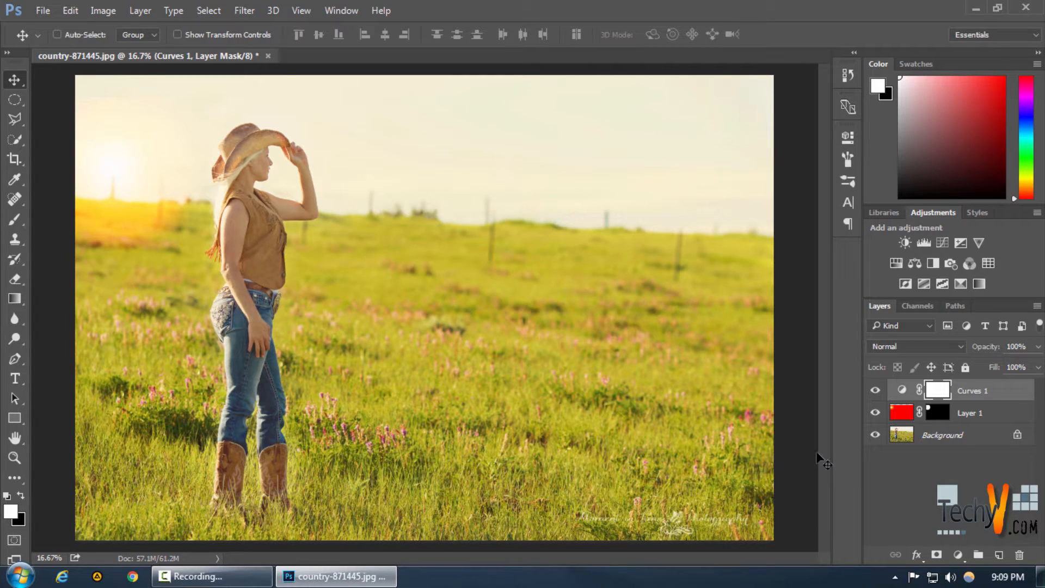
Add a Color Balance adjustment layer with highlights at +10 Cyan-Red and -3 Yellow-Blue, comparing the photo with and without it
left_click(958, 555)
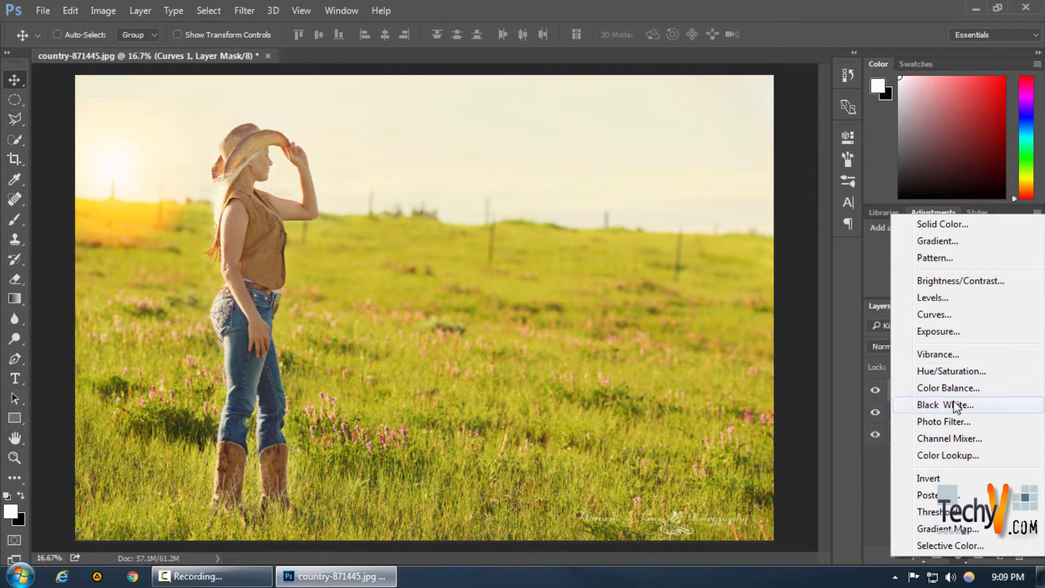
left_click(937, 388)
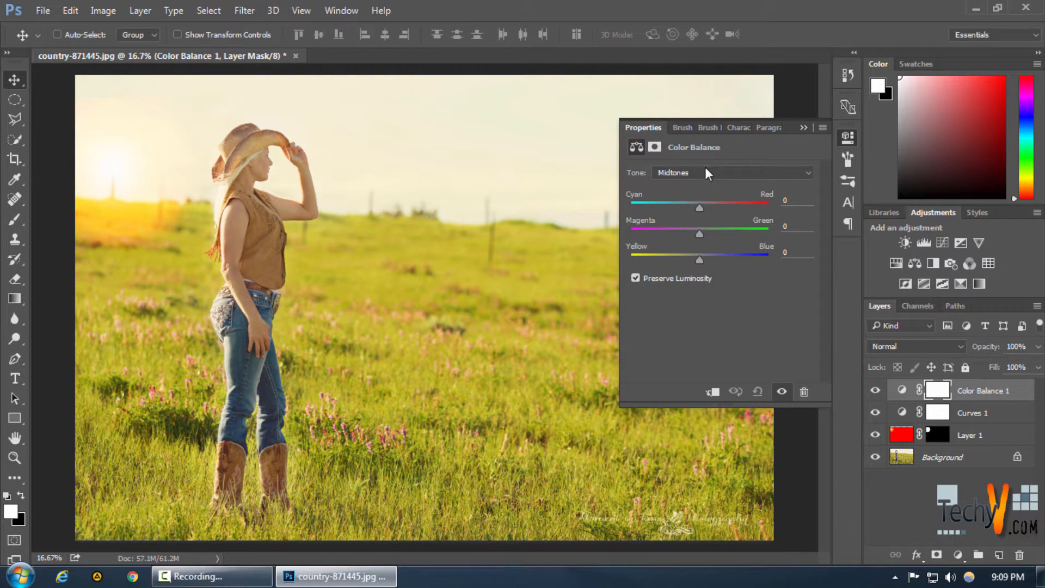
left_click(707, 168)
left_click(678, 205)
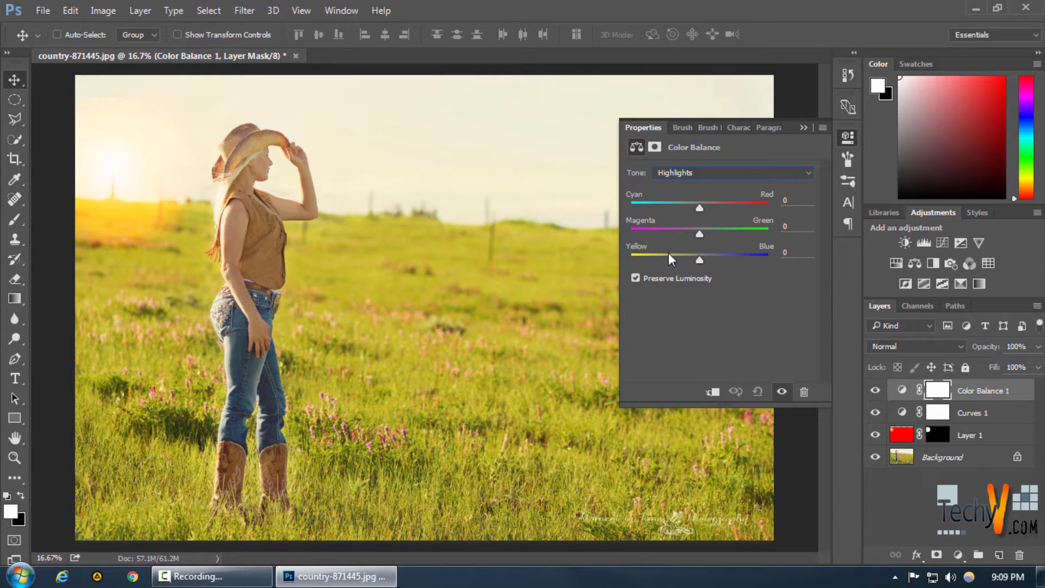
mouse_move(699, 262)
left_mouse_down()
mouse_move(674, 264)
mouse_move(697, 263)
left_mouse_up()
mouse_move(701, 210)
left_mouse_down()
mouse_move(720, 211)
mouse_move(712, 205)
left_mouse_up()
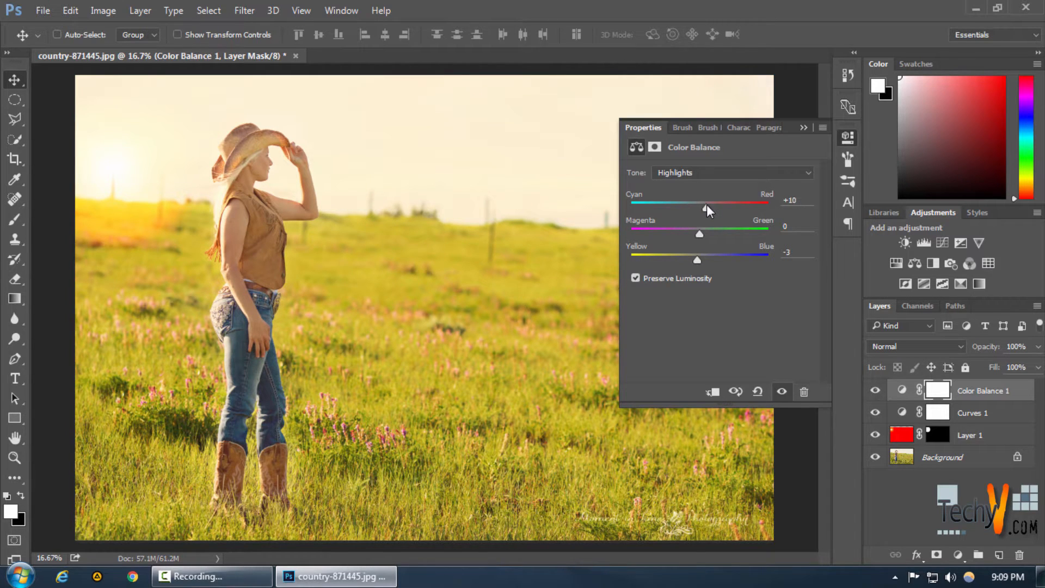
left_click(801, 129)
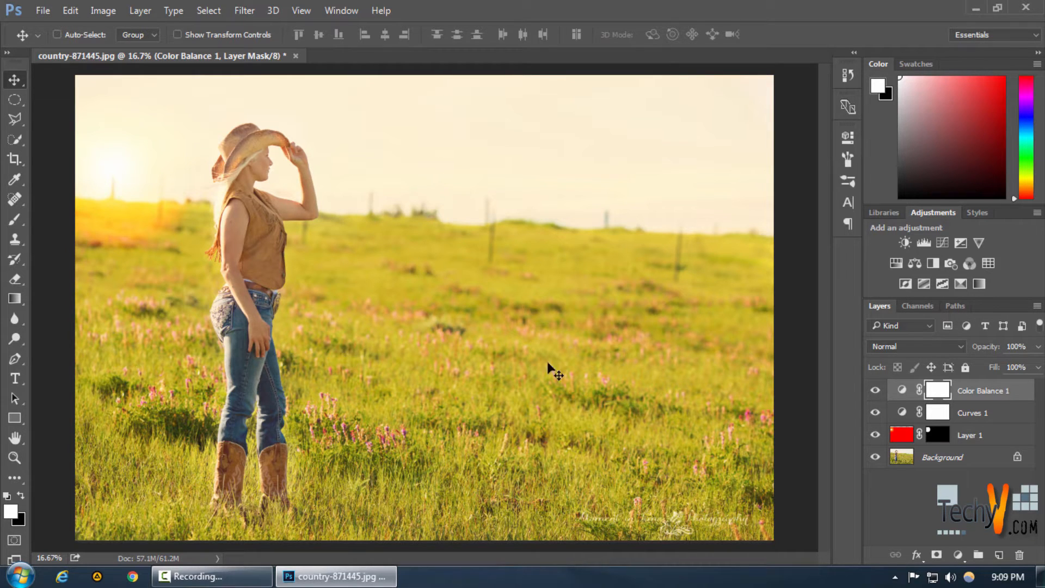
left_click(875, 391)
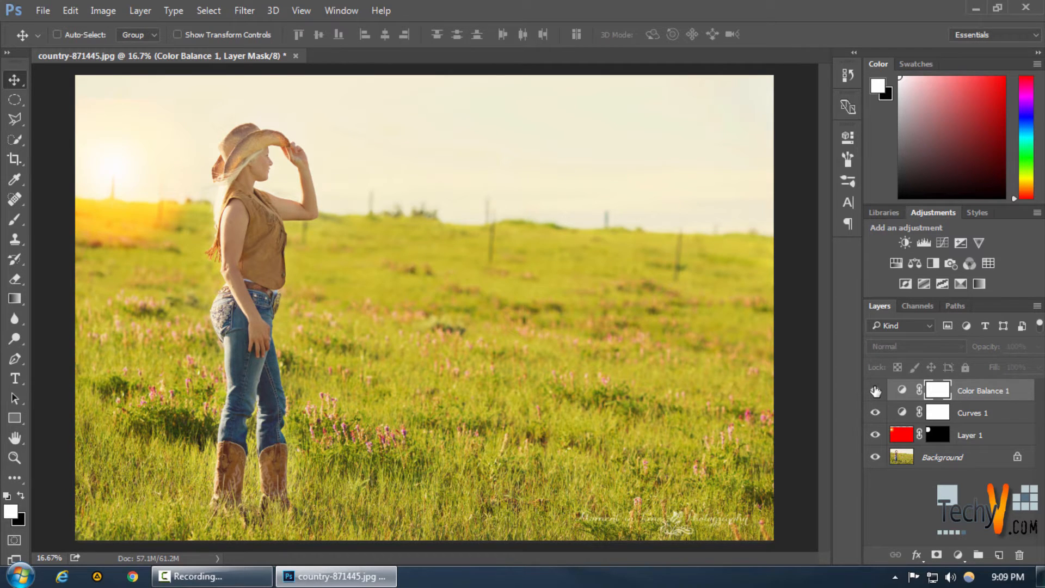
left_click(875, 391)
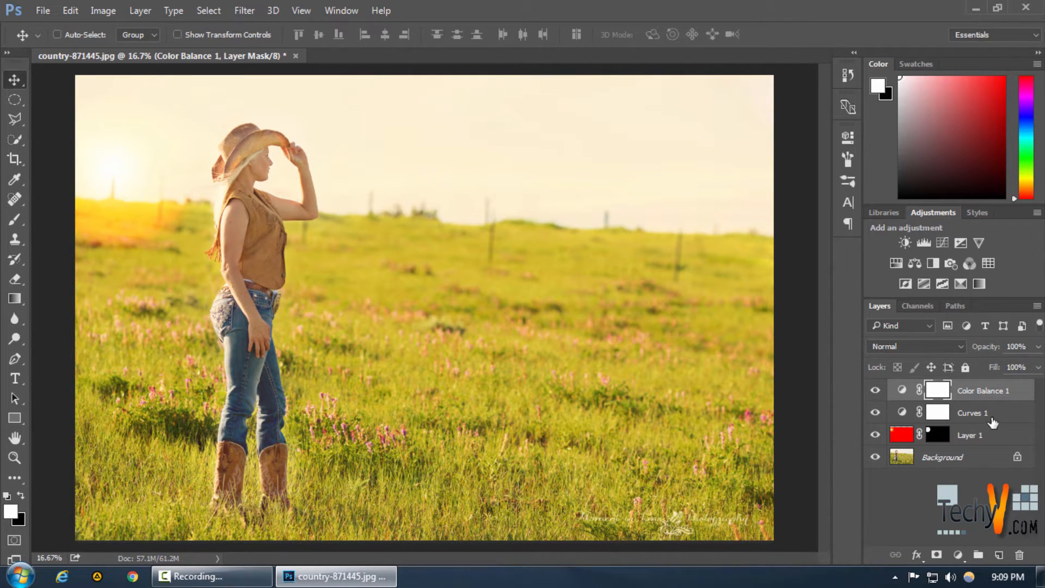
Group the Color Balance, Curves and gradient layers, and compare the photo with the group hidden and shown
left_click(985, 435, "ctrl")
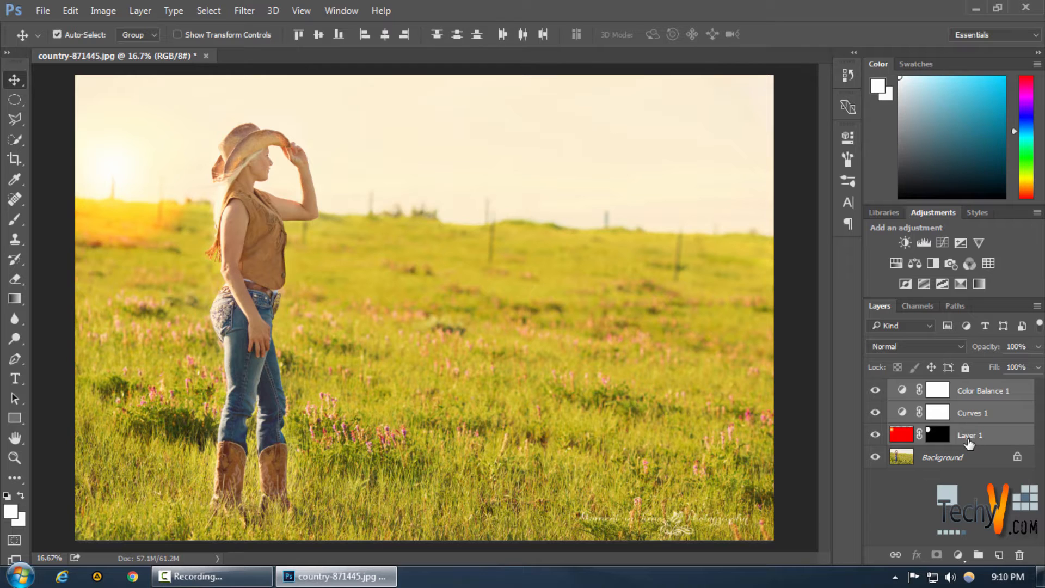
key("ctrl+g")
left_click(876, 390)
left_click(876, 390)
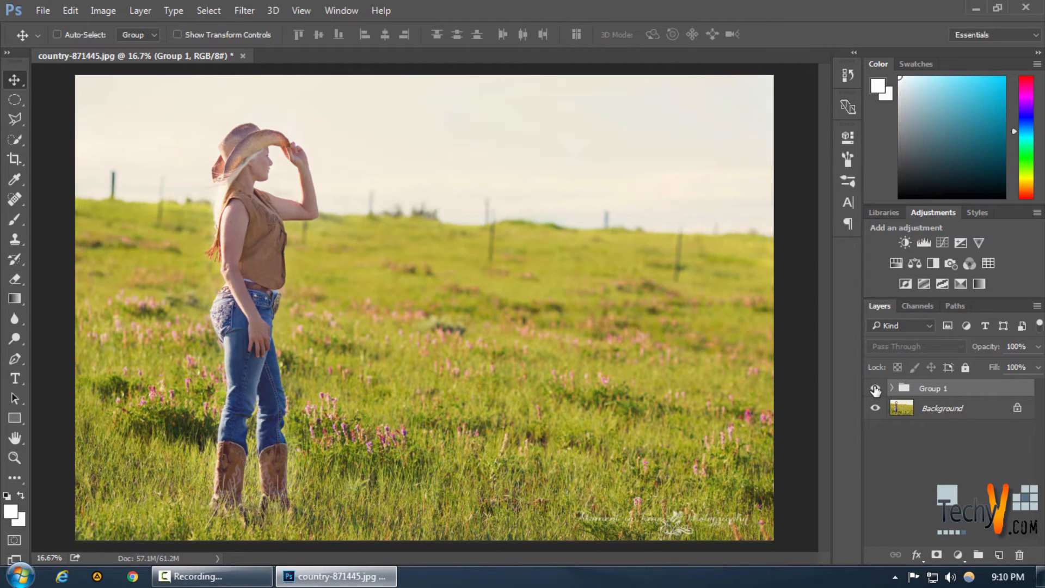
left_click(875, 390)
left_click(875, 389)
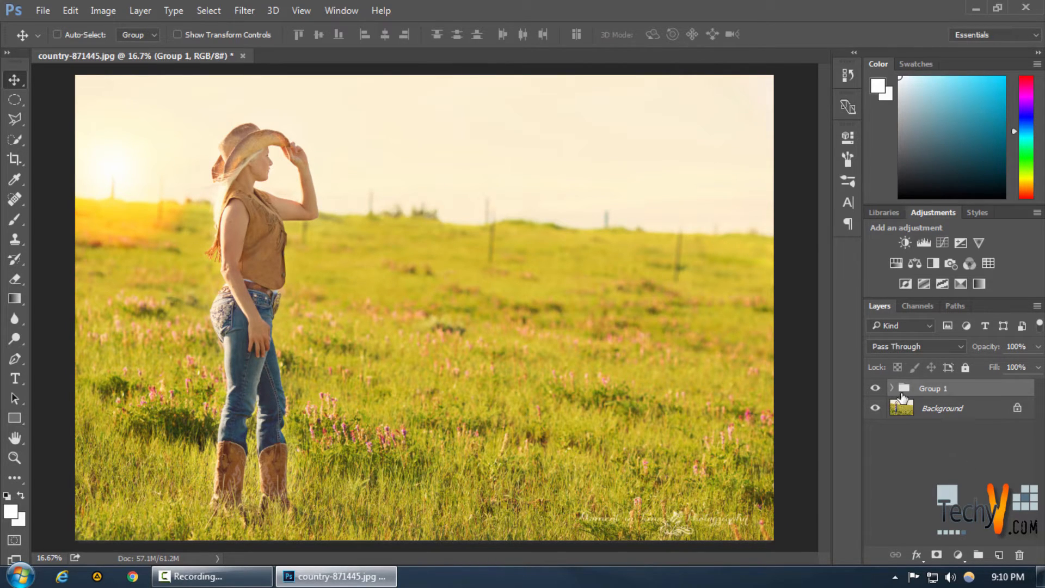
Move the sun glow on Layer 1 inside the group slightly up from the horizon
left_click(892, 388)
left_click(971, 459)
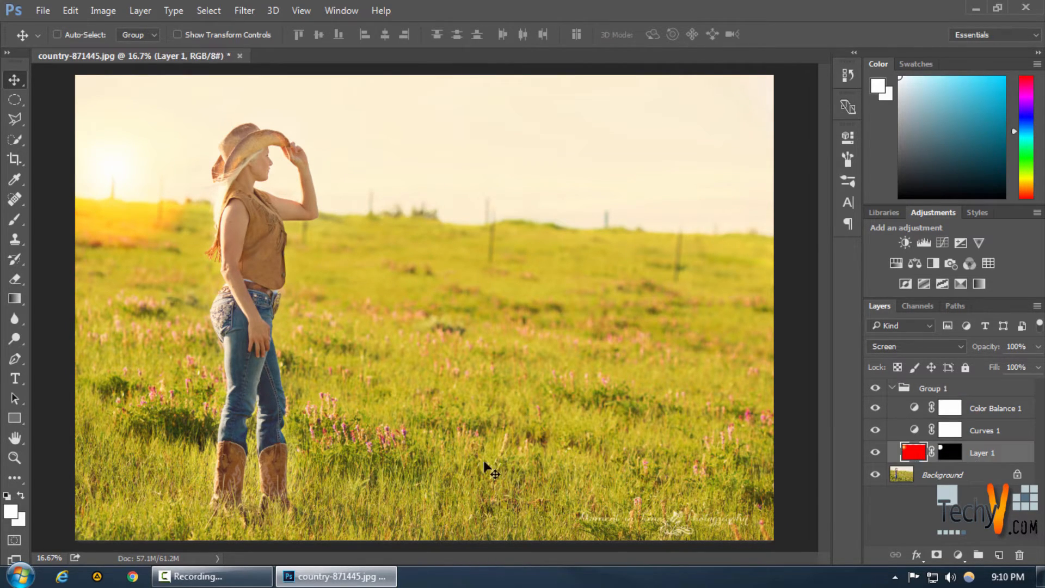
left_click_drag(128, 196, 132, 179)
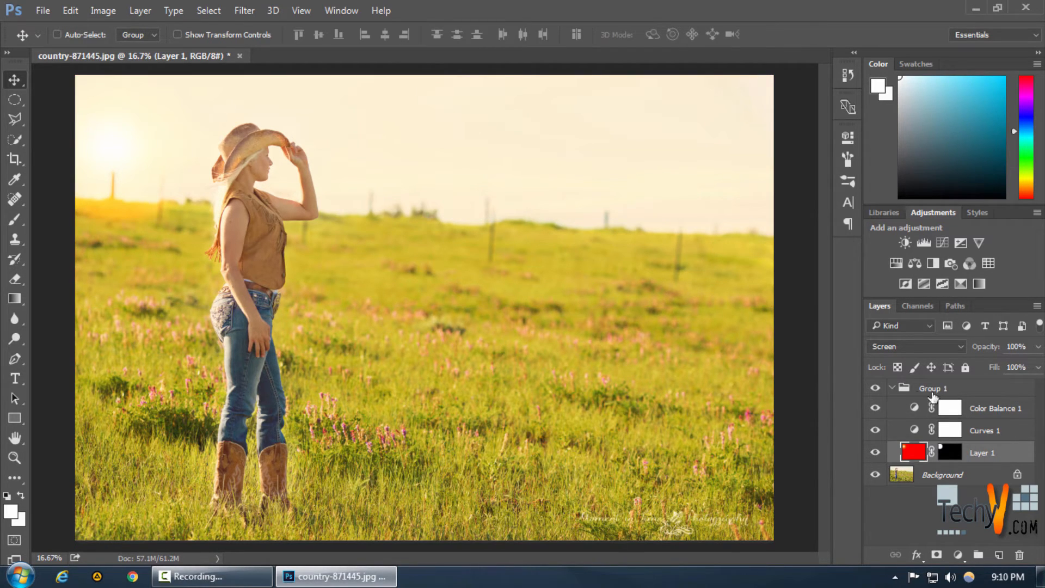
left_click(891, 388)
Compare the original photo with the finished sunlight effect by switching the group's visibility
left_click(876, 387)
left_click(875, 388)
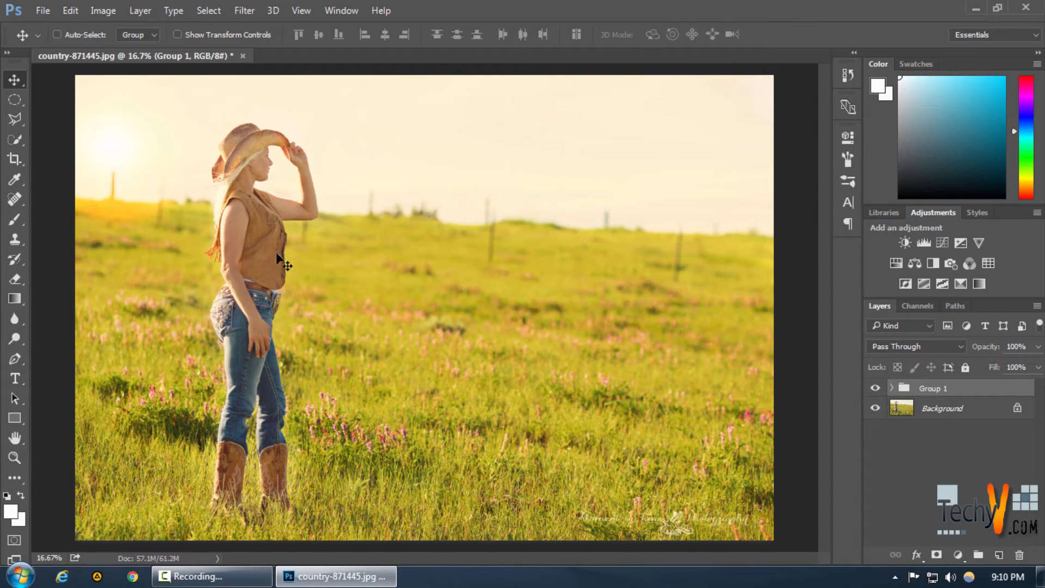
left_click(875, 388)
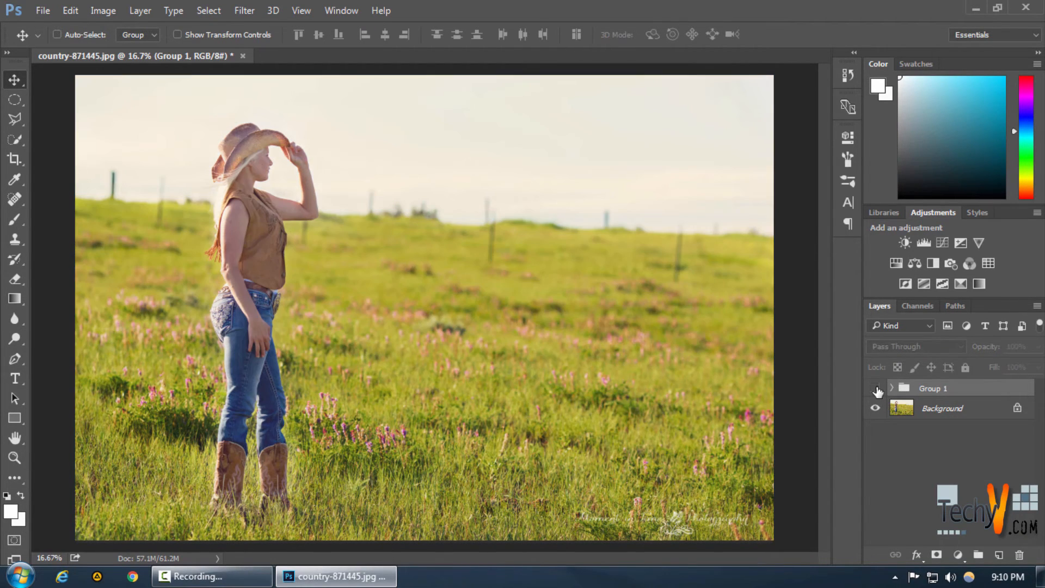
left_click(876, 388)
left_click(876, 388)
left_click(876, 388)
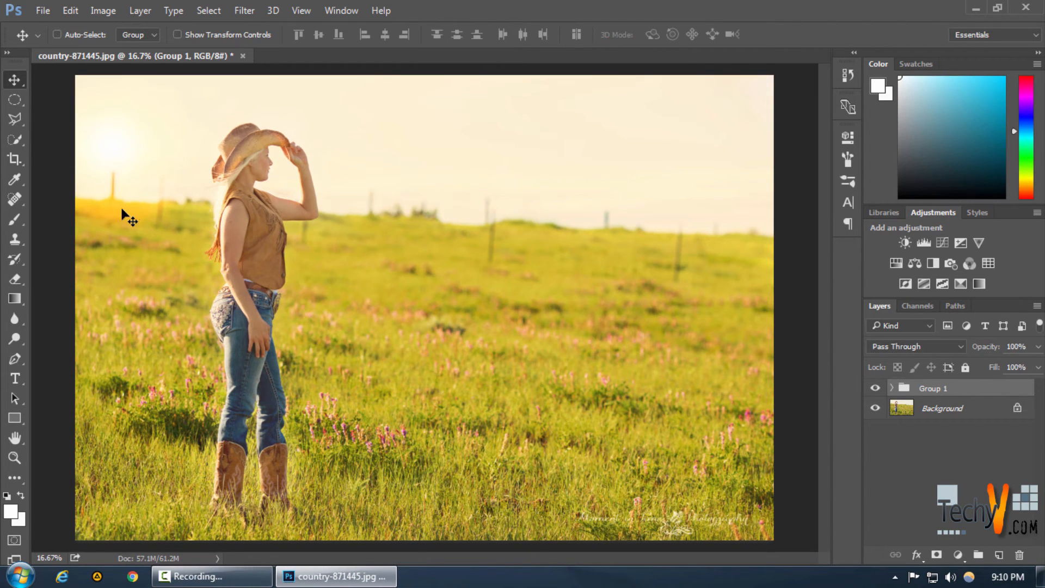